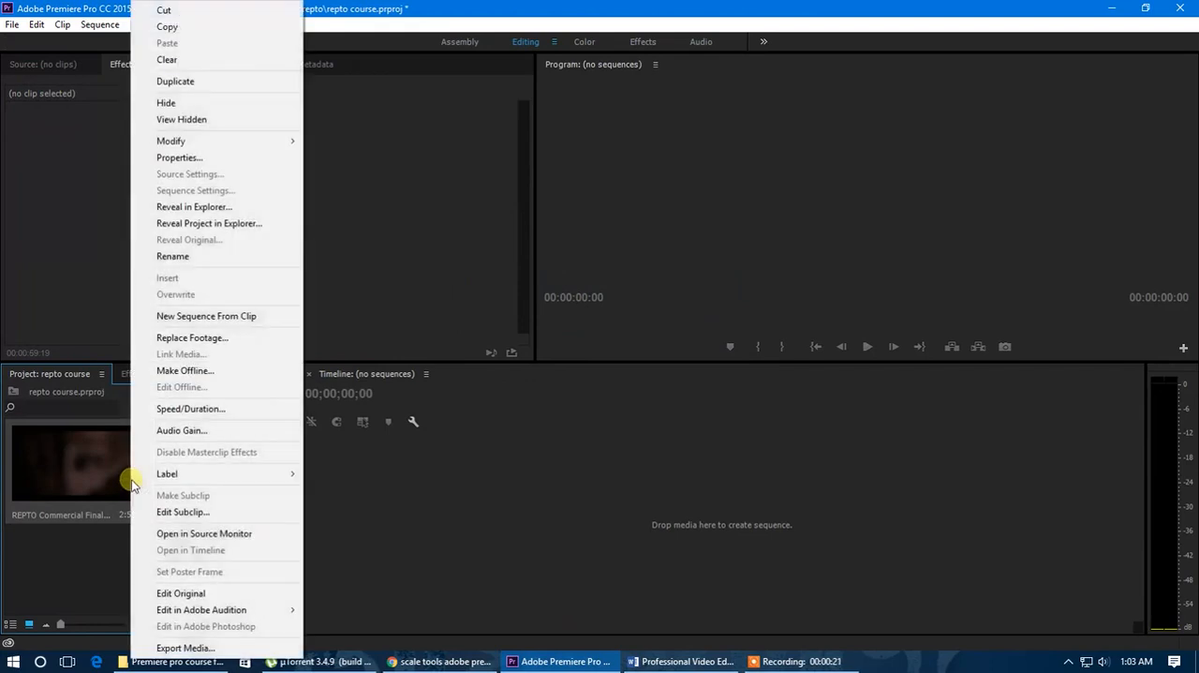
Create a new sequence from the REPTO Commercial Final clip and expand the height of the Video 1 and Audio 1 tracks.
click(123, 316)
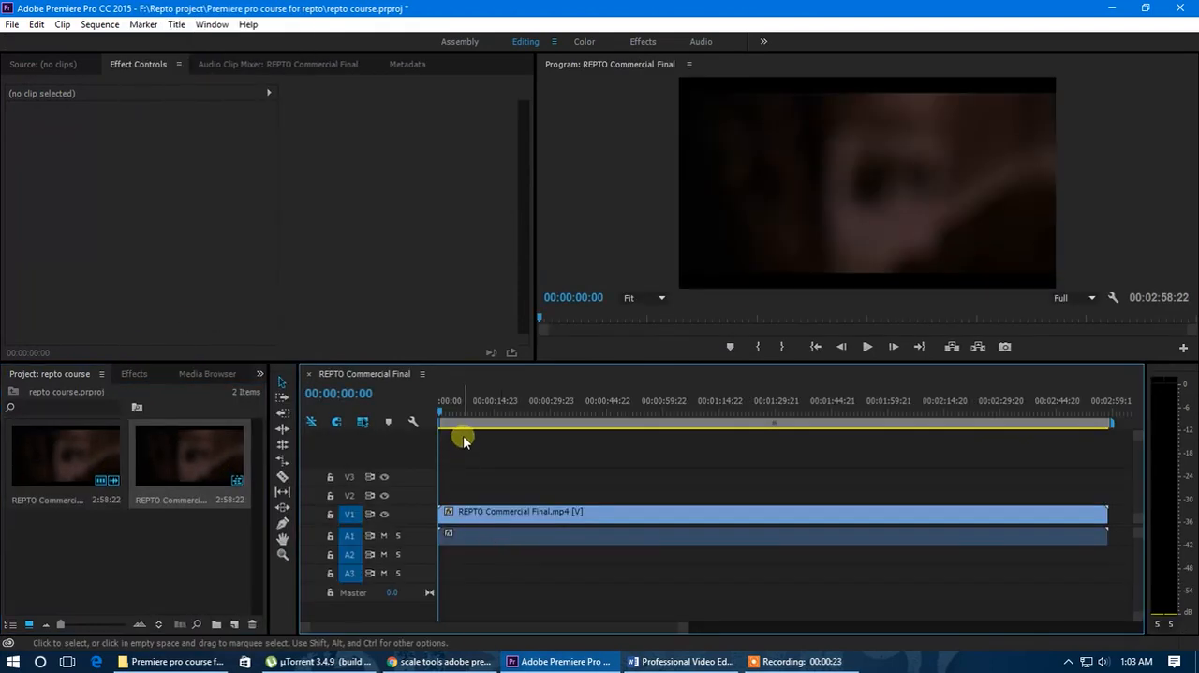
double_click(412, 536)
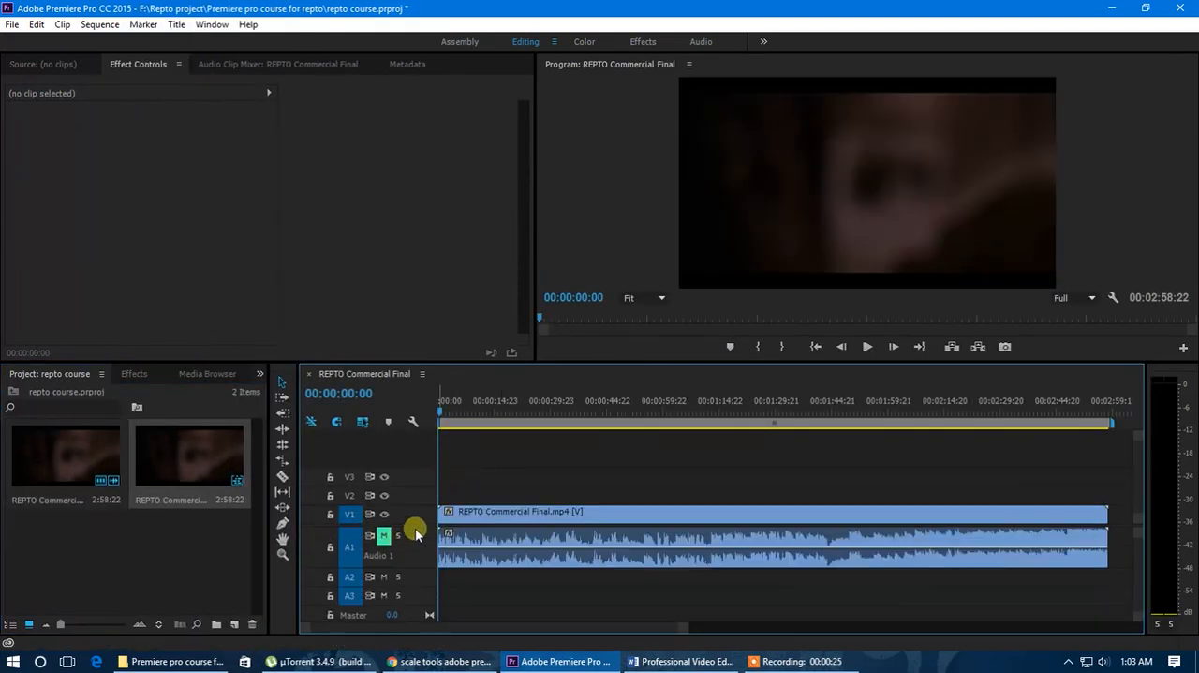
double_click(417, 516)
scroll(418, 558, up, 1)
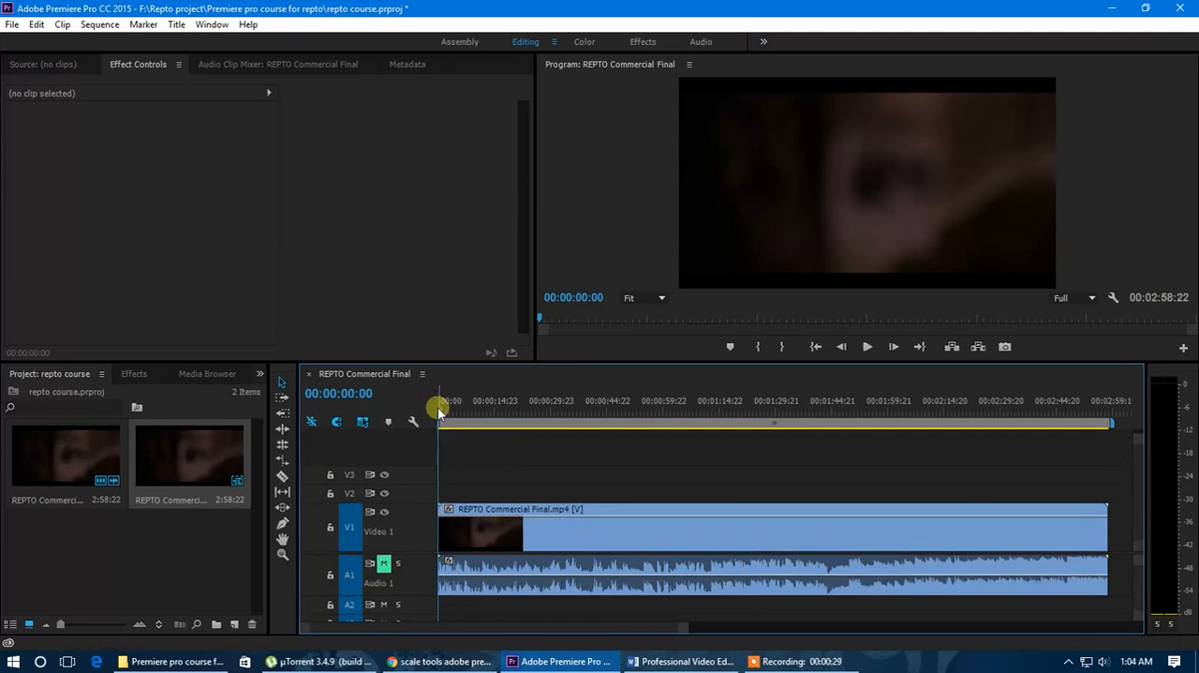
Split the clip with the Razor tool at 00:00:58:07, the first frame of the woman walking along the forest path.
drag(440, 409, 662, 432)
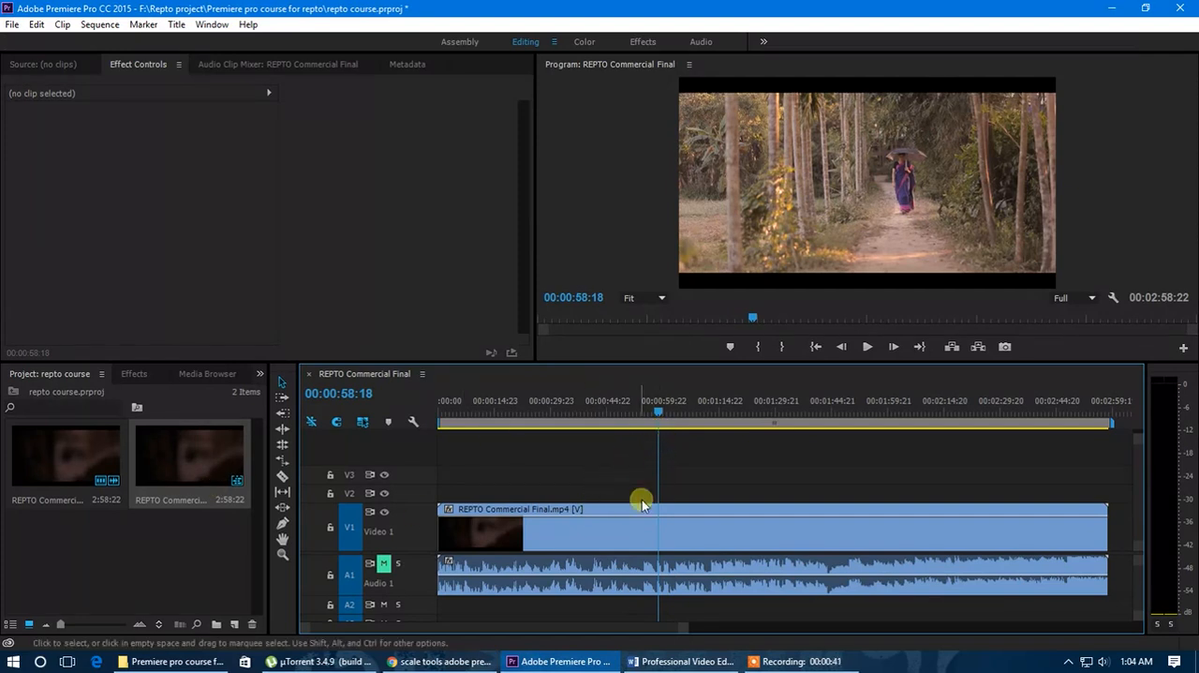
click(649, 537)
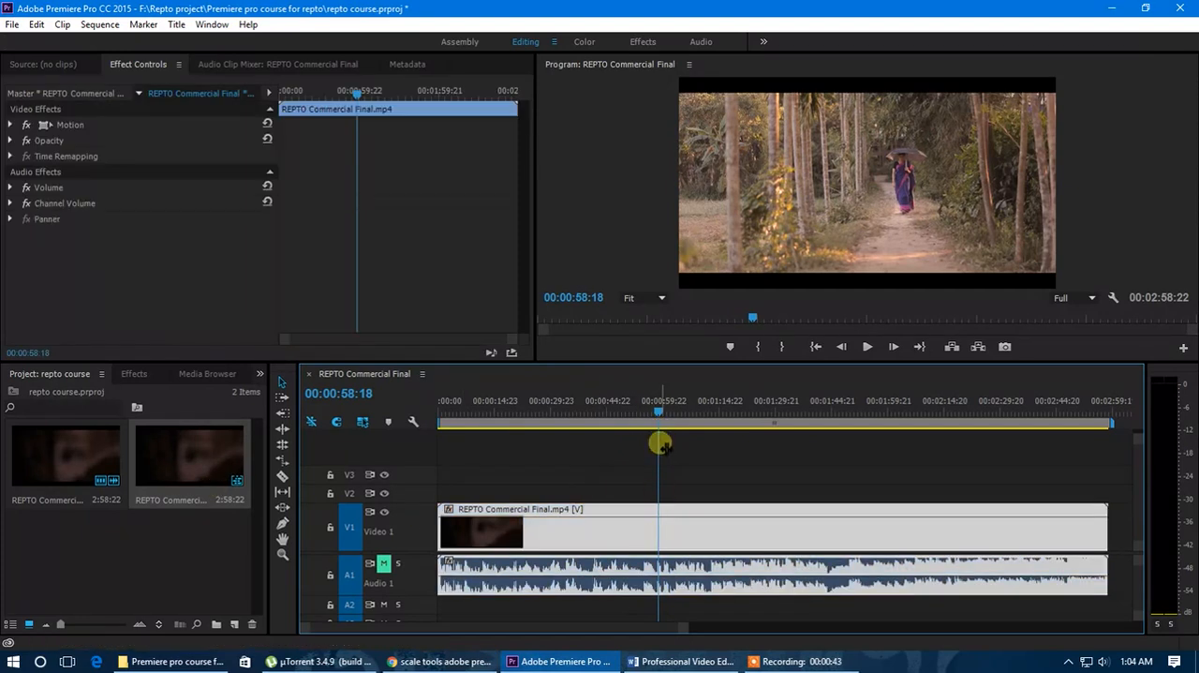
key(Left)
key(Left)
key(Left)
key(Left)
key(Left)
key(Left)
key(Left)
key(Left)
key(Left)
key(Left)
key(Left)
key(Left)
key(Left)
key(Left)
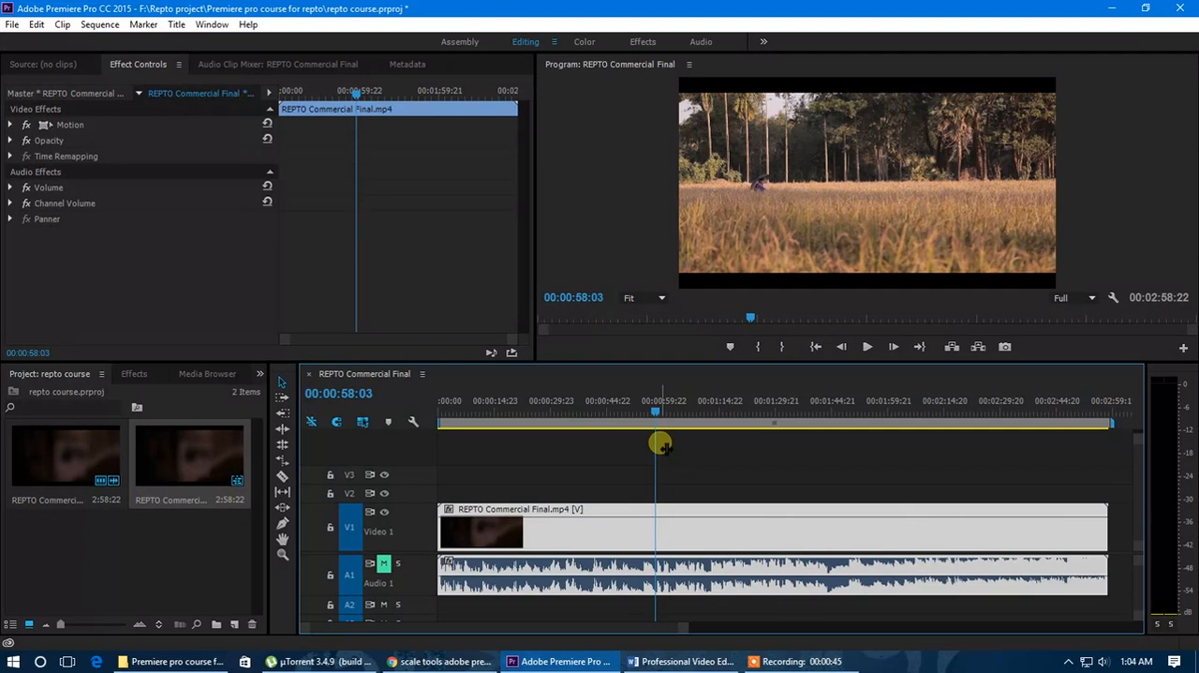
key(Right)
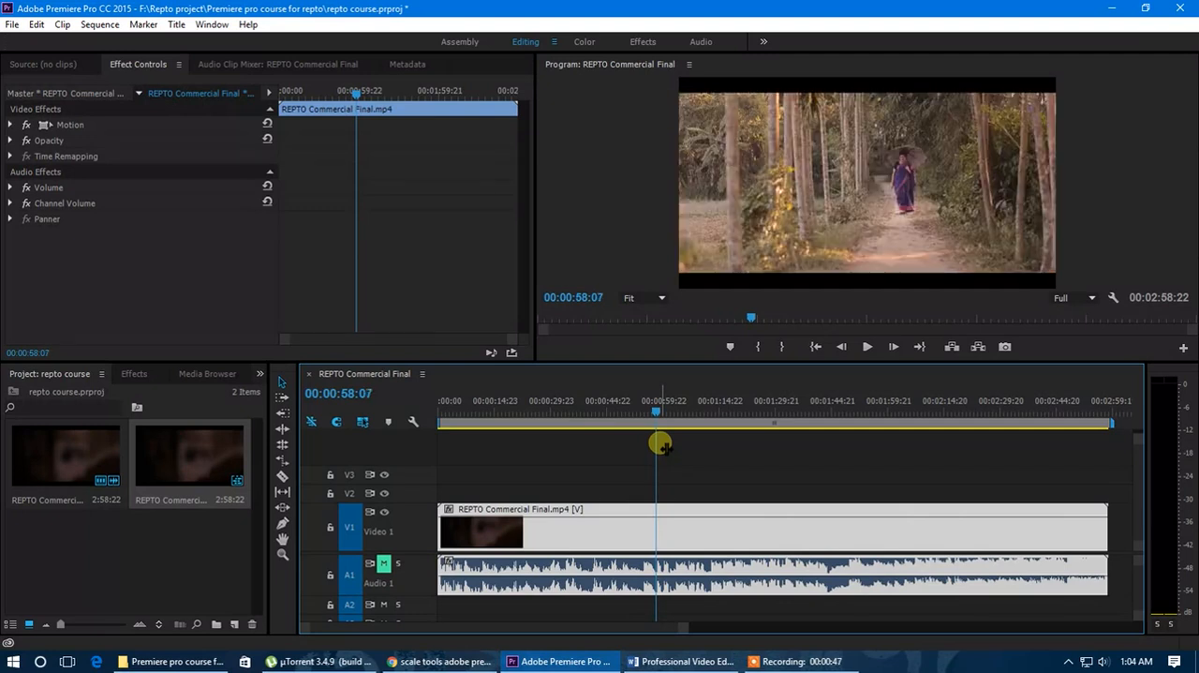
key(Left)
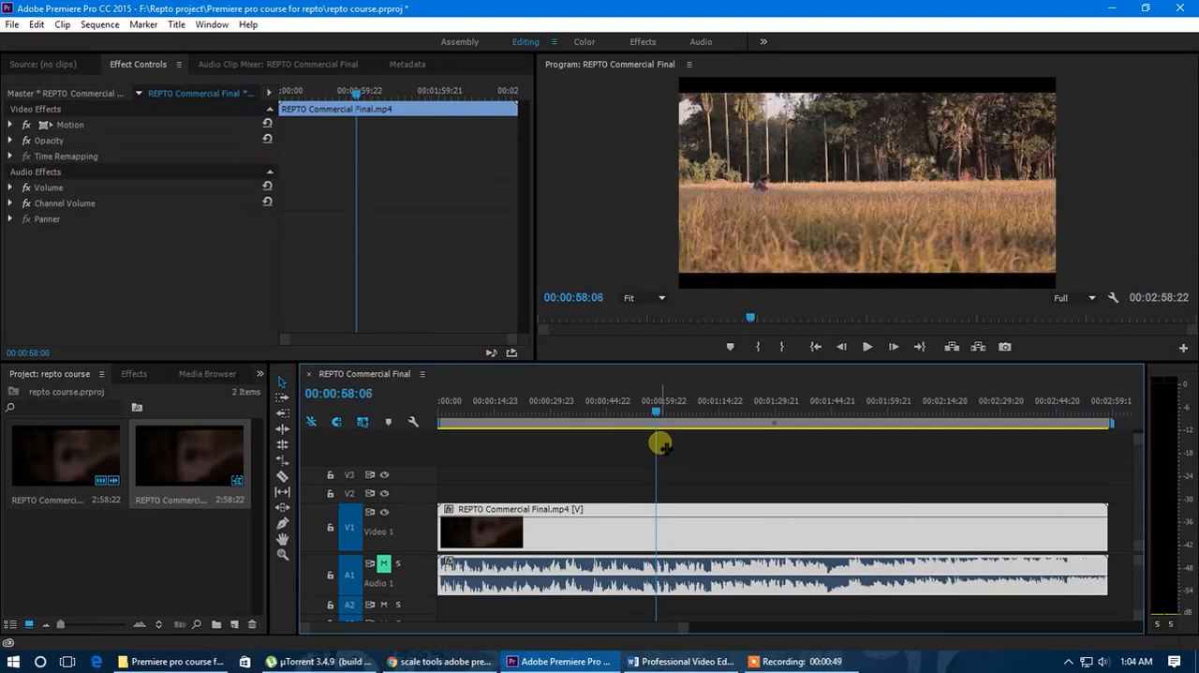
key(Right)
key(Left)
key(Right)
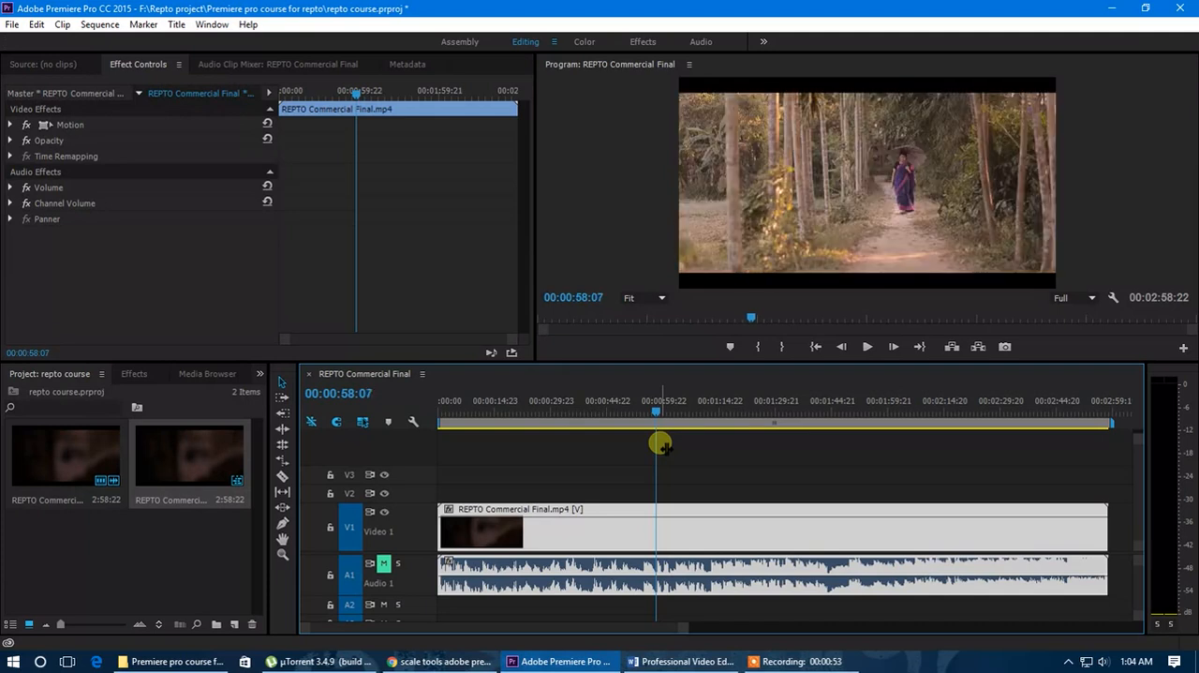
key(Left)
key(Right)
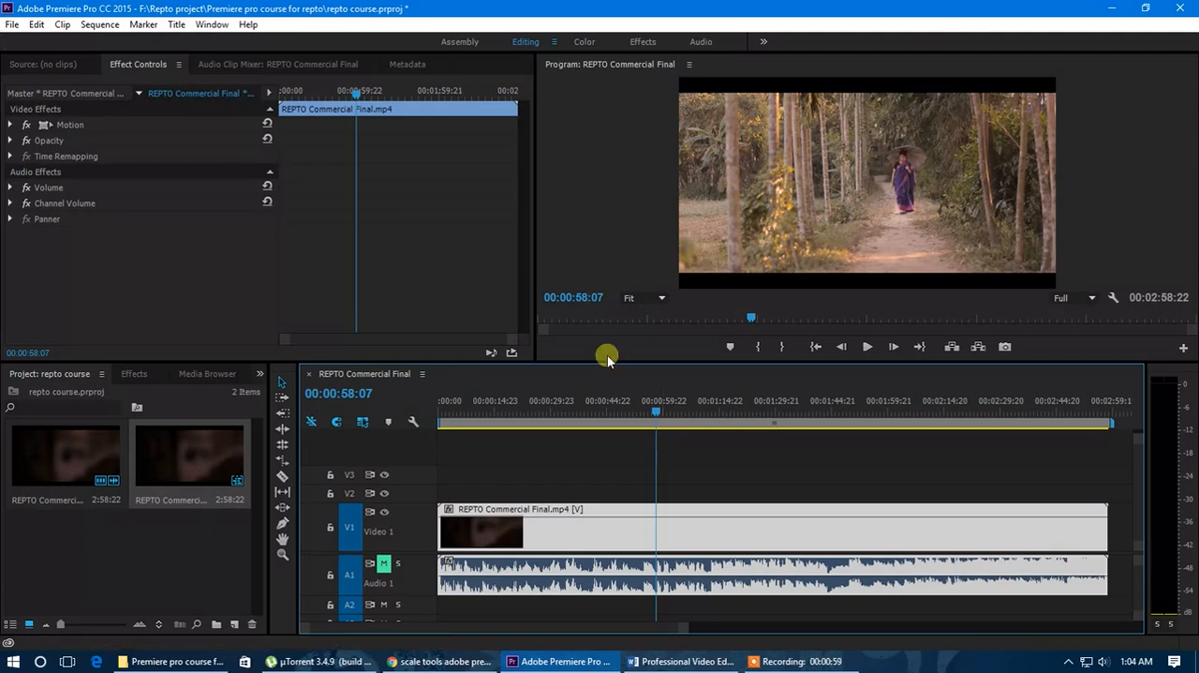
click(282, 476)
click(660, 549)
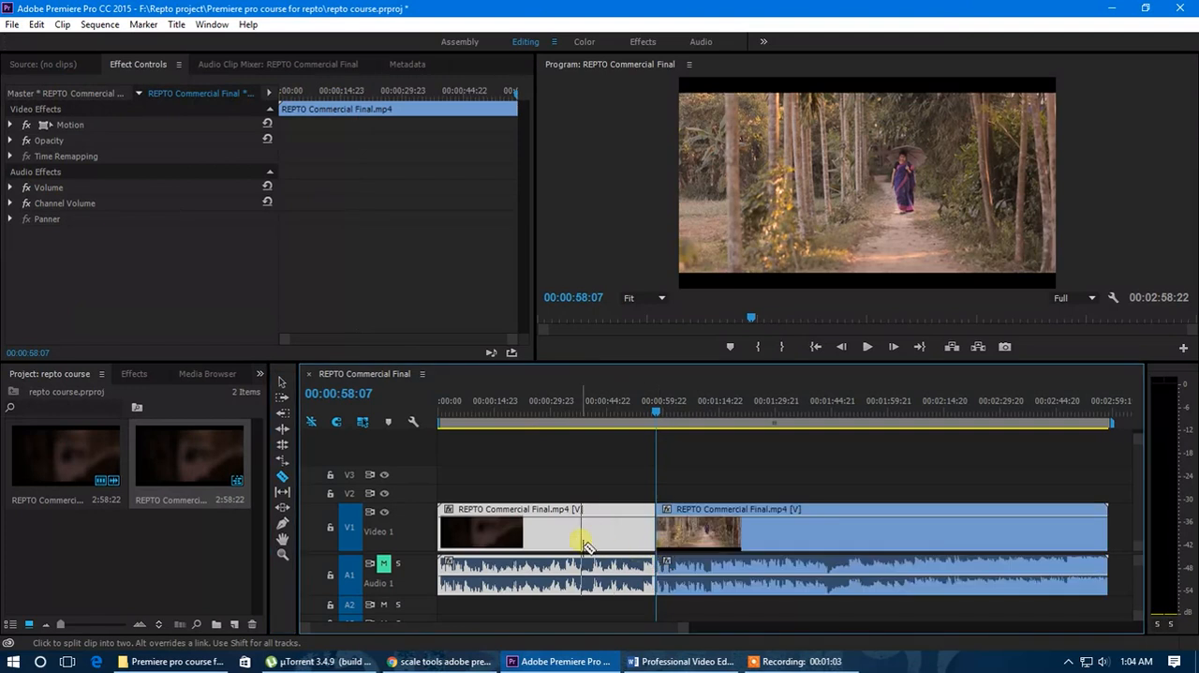
Split the clip again at 00:01:03:03, where the forest path shot has faded to black, and return to the Selection tool.
click(658, 406)
drag(662, 409, 678, 412)
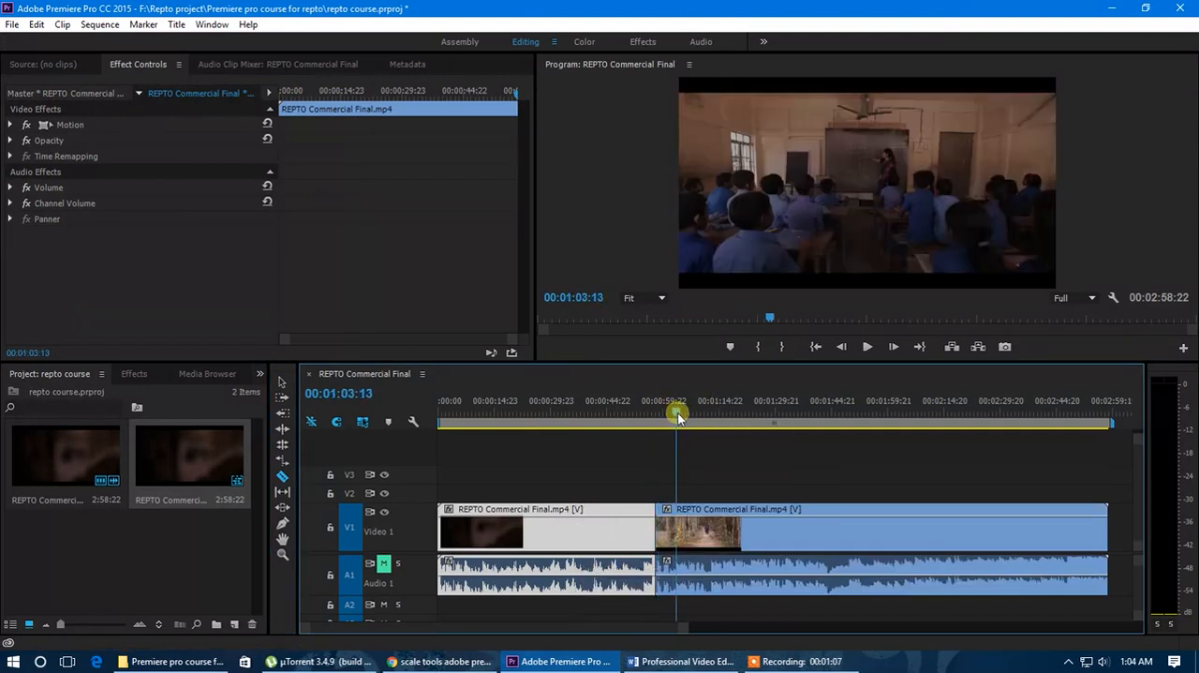
key(Left)
key(Left)
key(Left)
key(Left)
key(Left)
key(Left)
key(Left)
key(Left)
key(Left)
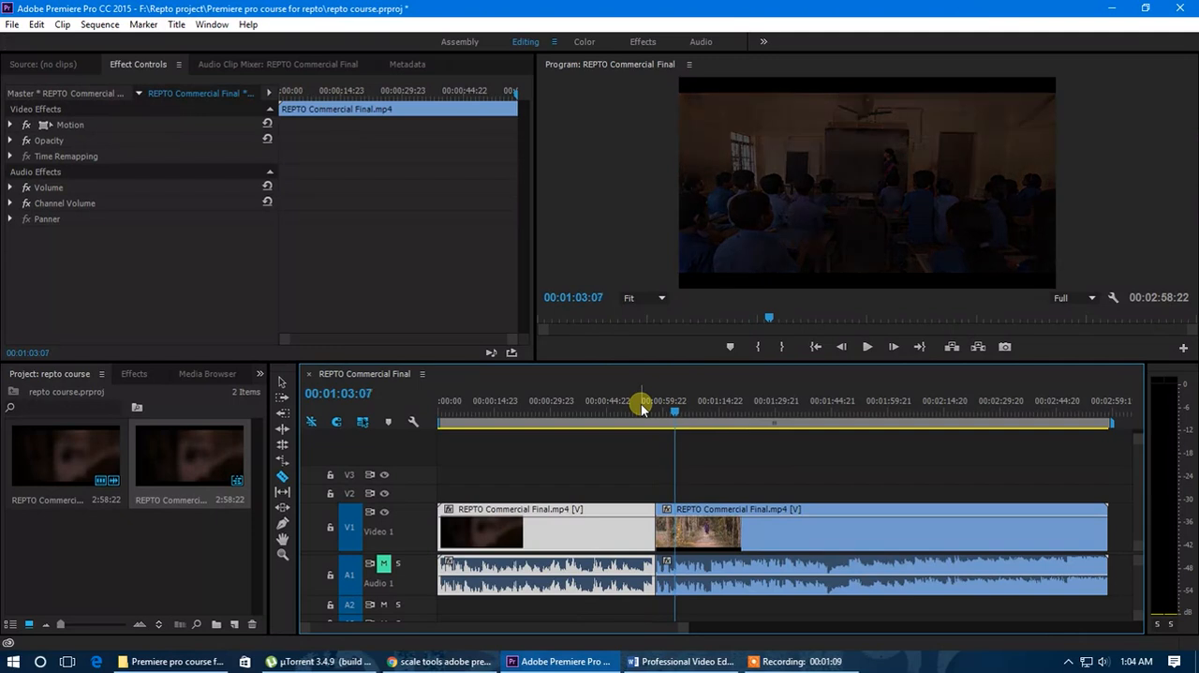
key(Left)
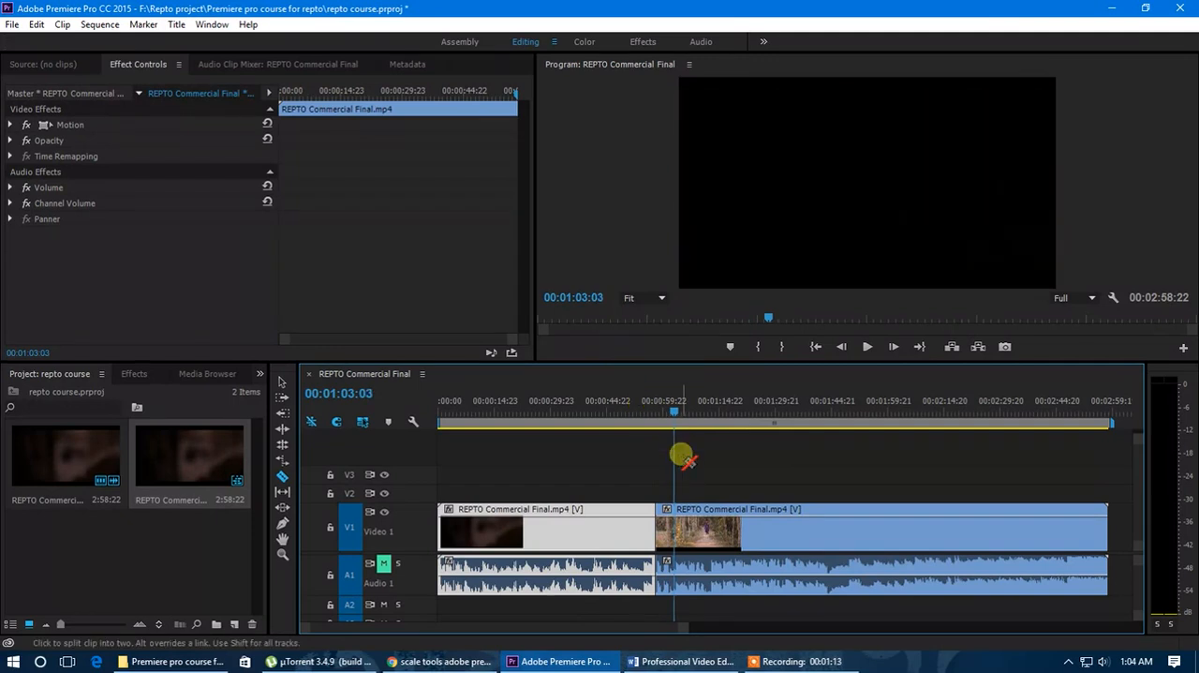
click(684, 536)
click(283, 380)
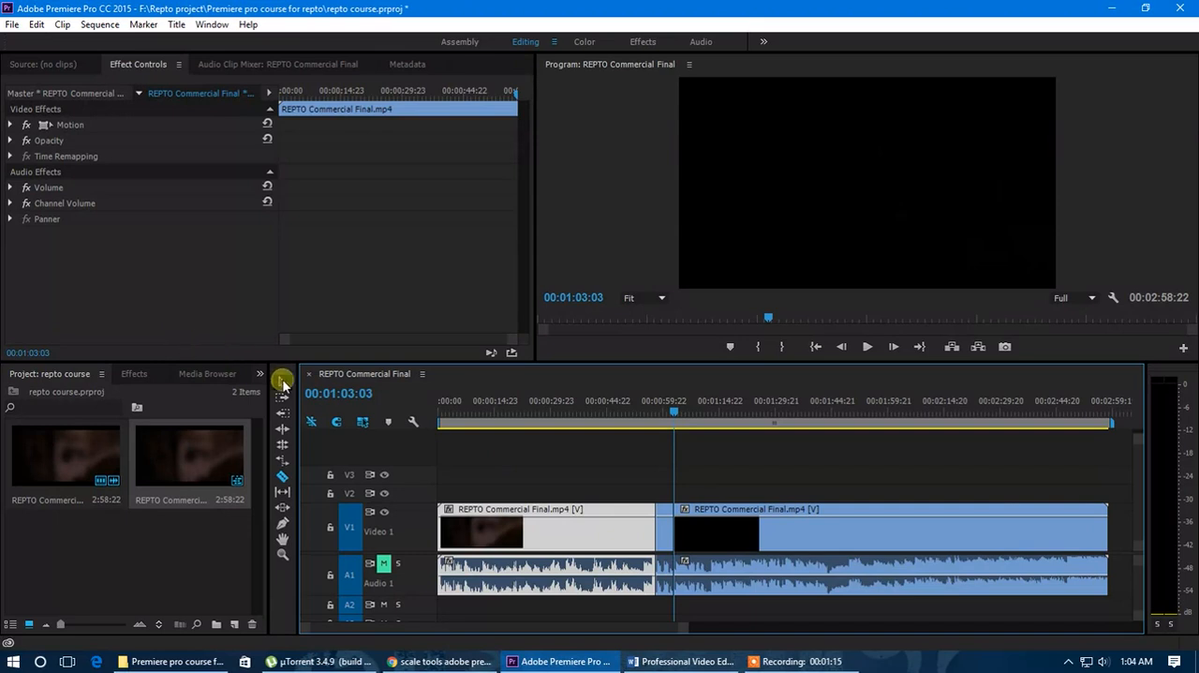
Place the playhead at 00:01:02:03 in the middle segment and locate the Effect Controls among the available windows.
scroll(654, 543, up, 2)
scroll(670, 534, up, 3)
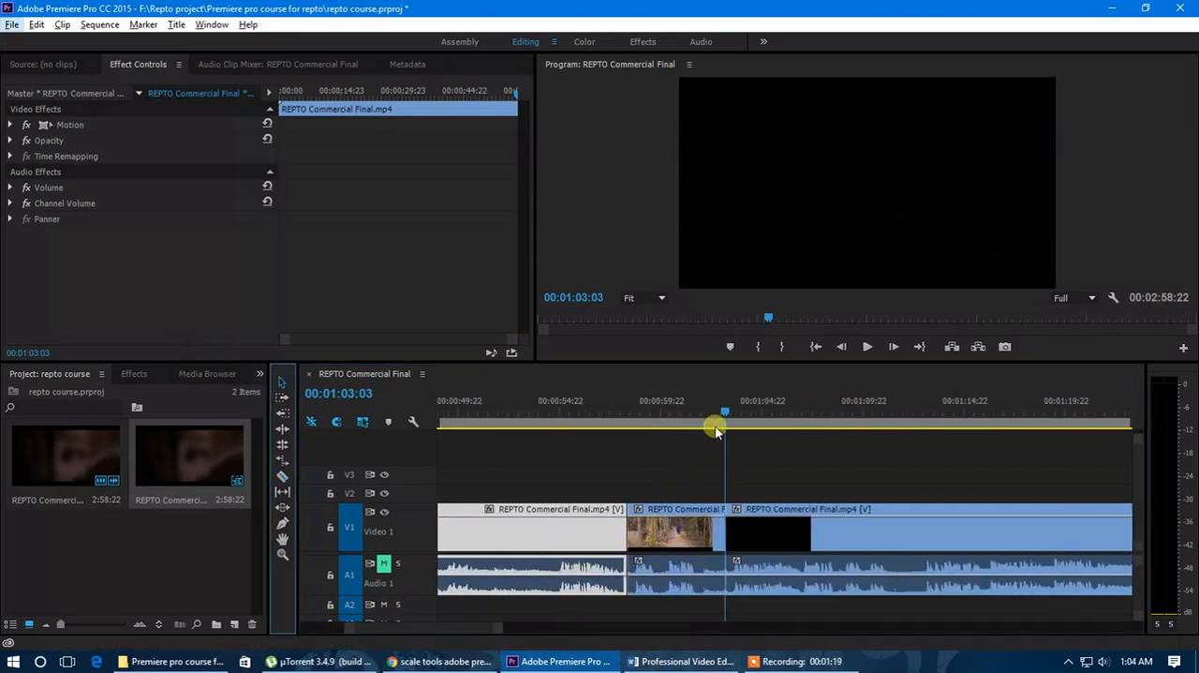
click(705, 412)
click(47, 66)
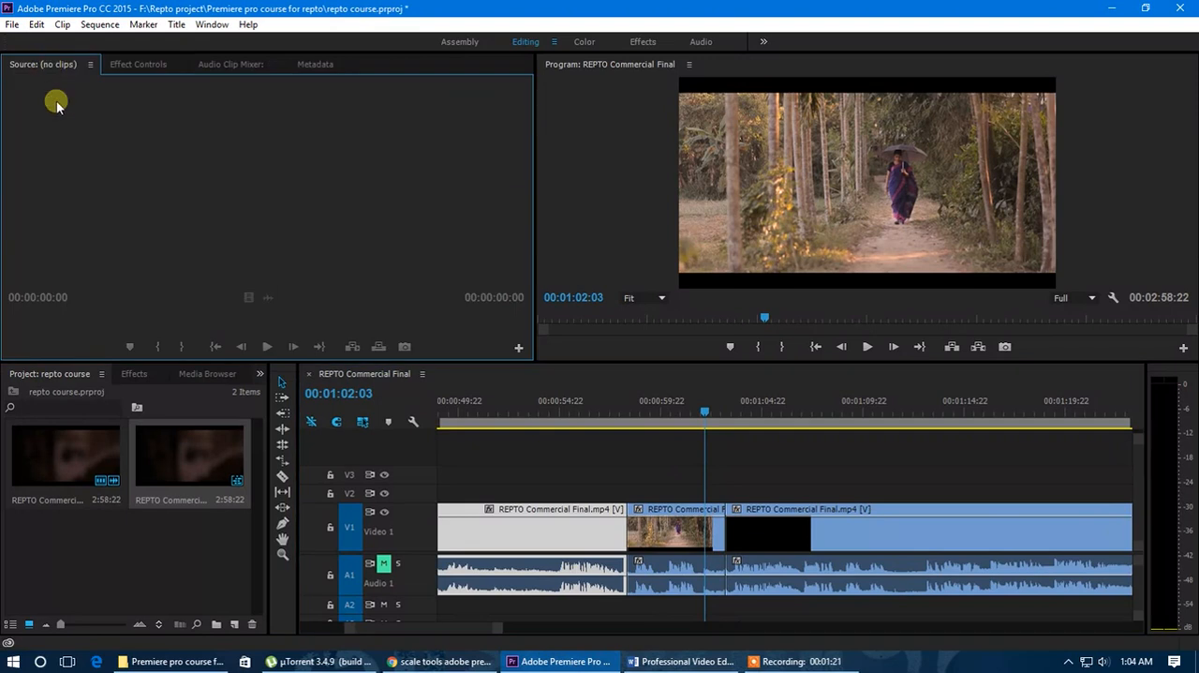
click(132, 66)
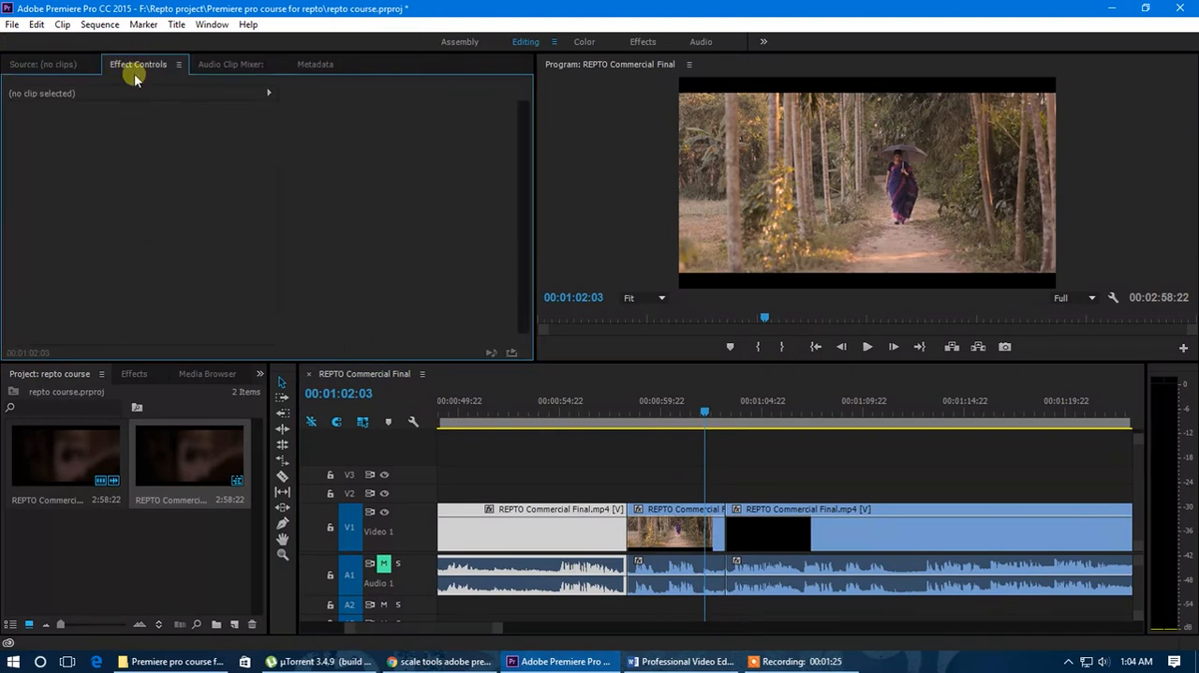
click(212, 24)
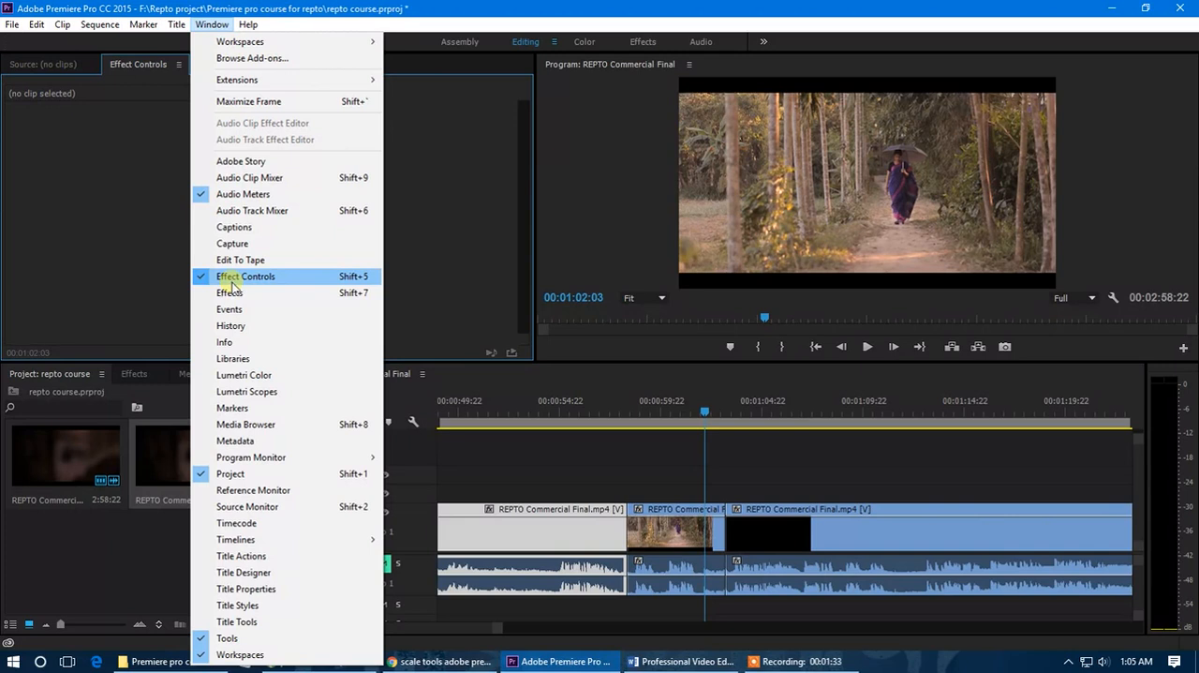
click(139, 63)
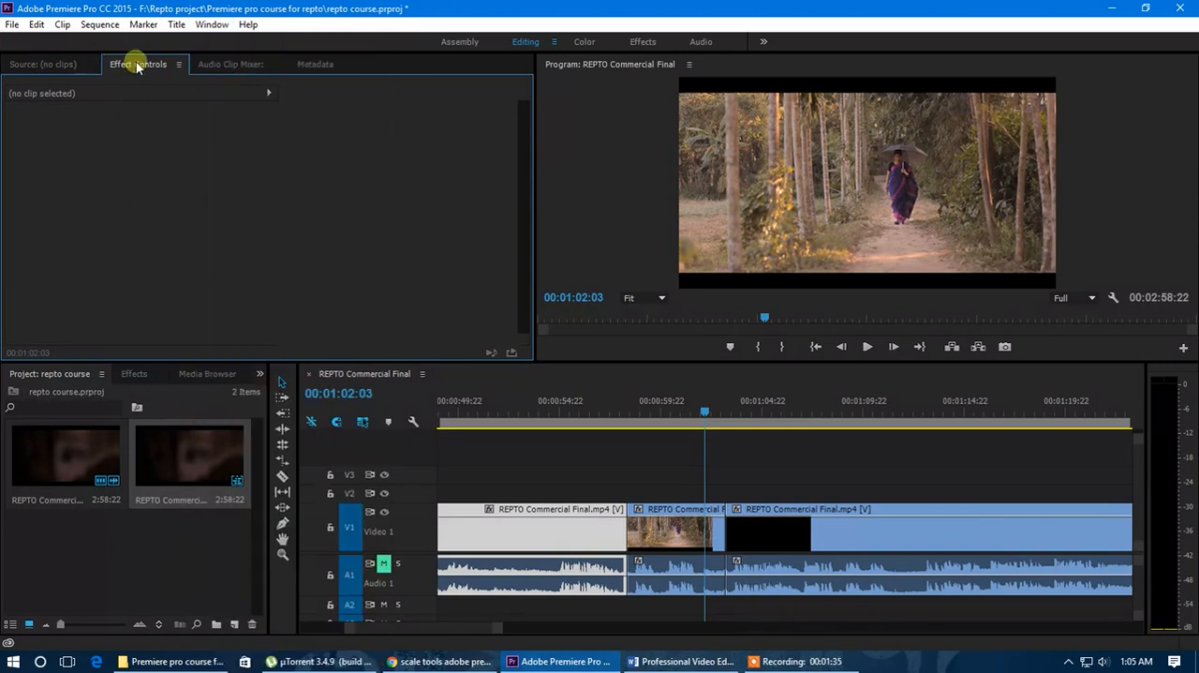
drag(133, 74, 97, 79)
Select the three timeline segments in turn and examine the effect properties listed for each, including Motion.
click(679, 525)
click(792, 536)
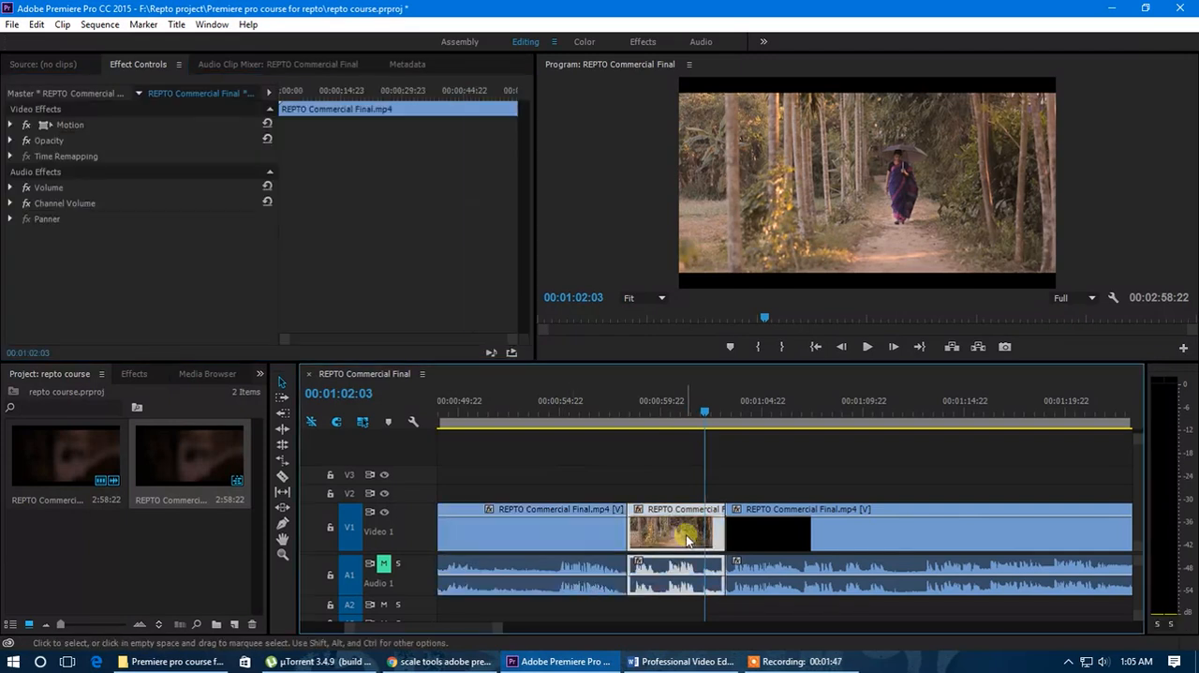
click(687, 537)
click(583, 539)
click(673, 538)
click(784, 537)
click(686, 536)
click(588, 530)
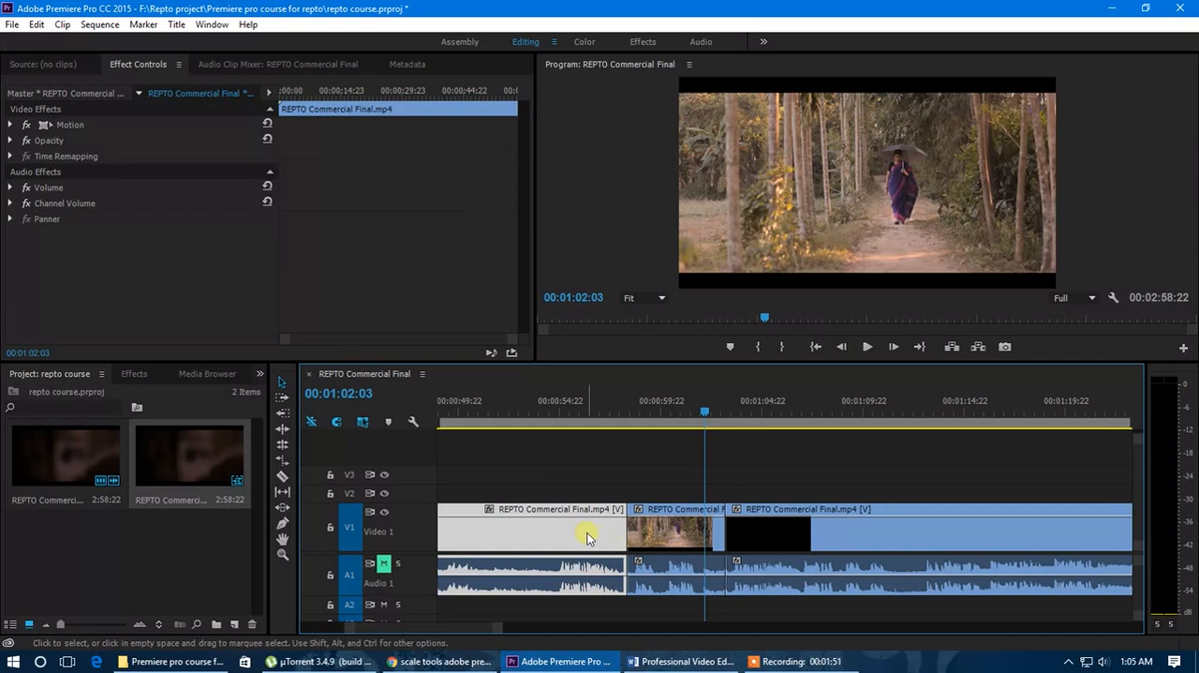
click(11, 125)
click(11, 126)
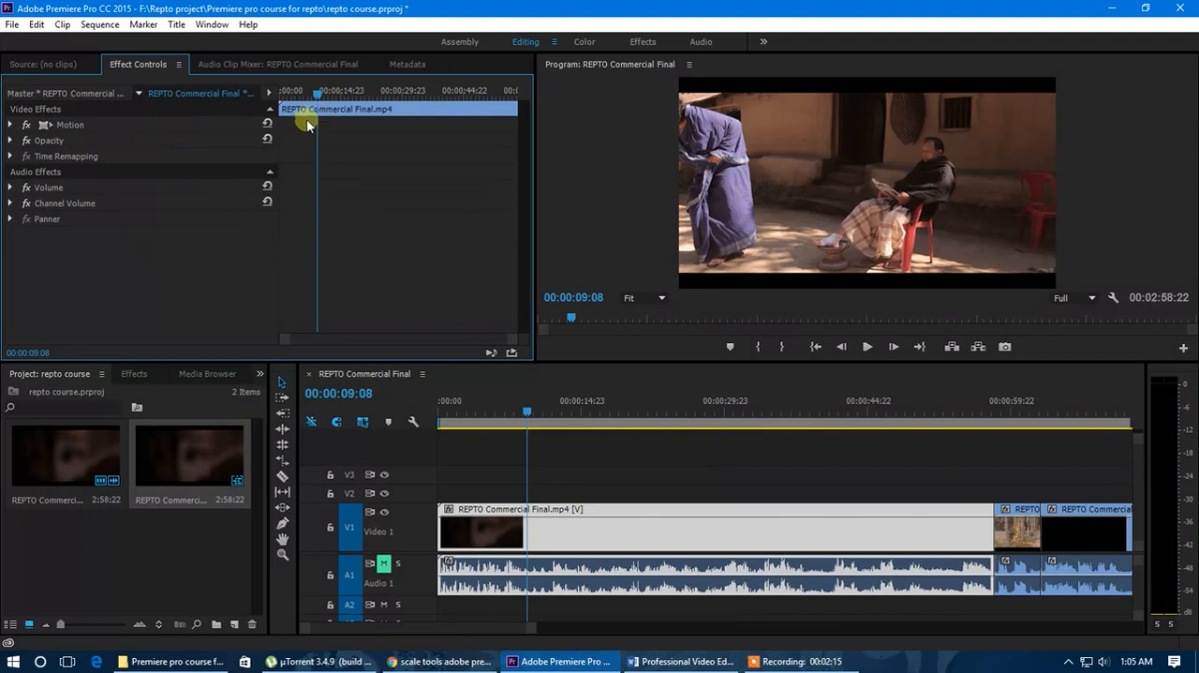
Scrub through the first segment in both the Effect Controls and the sequence timeline to compare their playheads.
drag(311, 97, 271, 102)
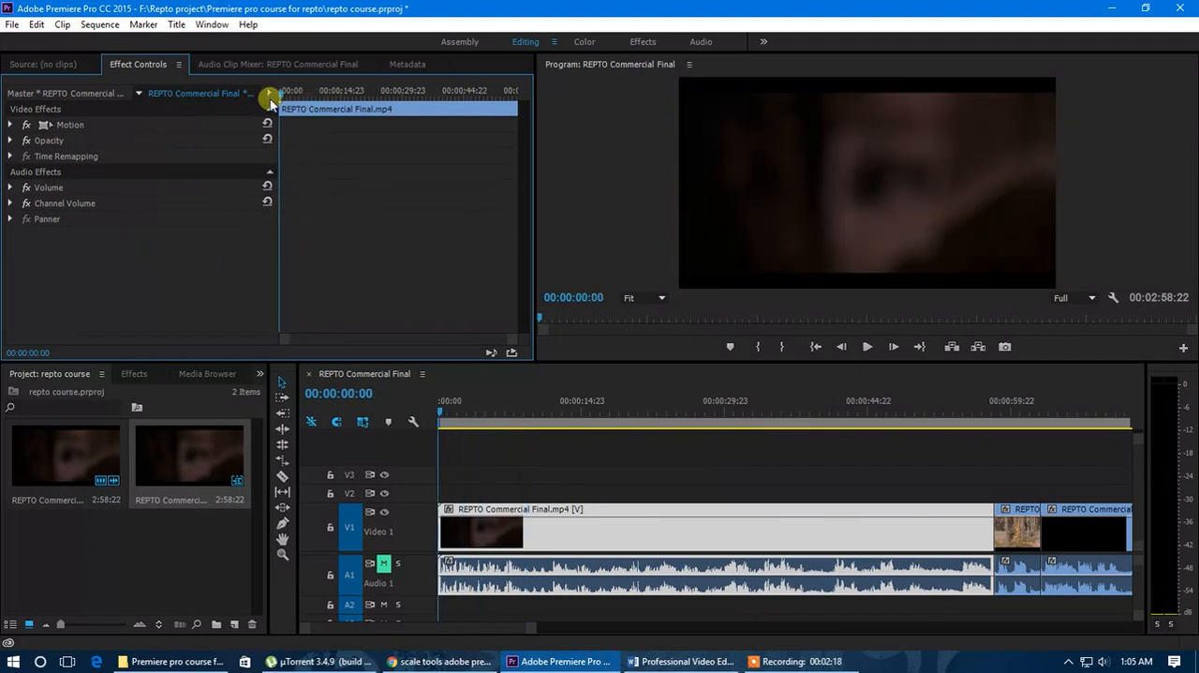
scroll(641, 540, down, 3)
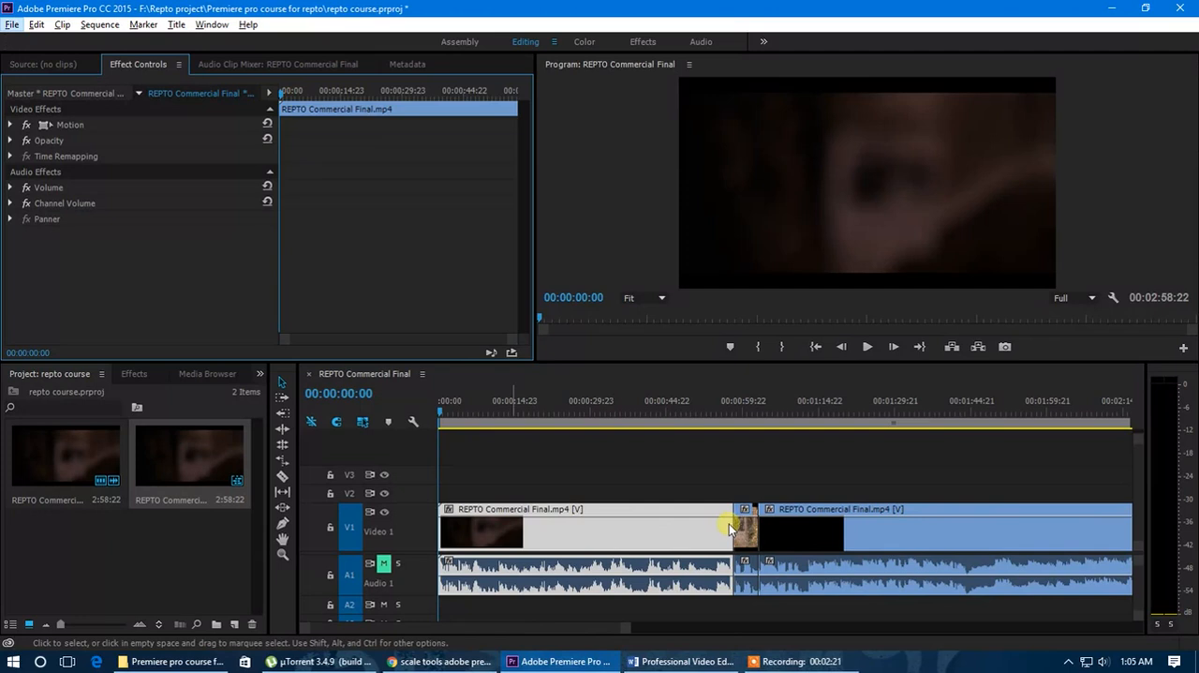
drag(441, 416, 600, 456)
drag(382, 91, 496, 140)
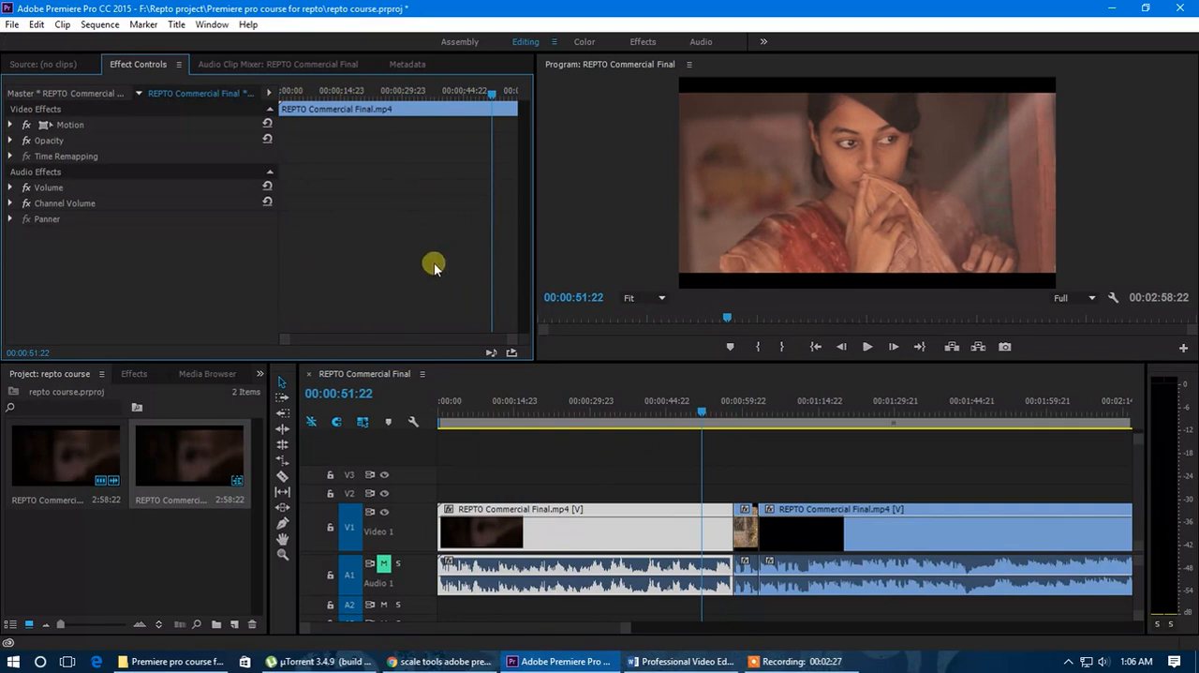
Select the forest path segment and place the playhead at 00:01:01:04.
scroll(735, 555, down, 2)
scroll(627, 525, up, 6)
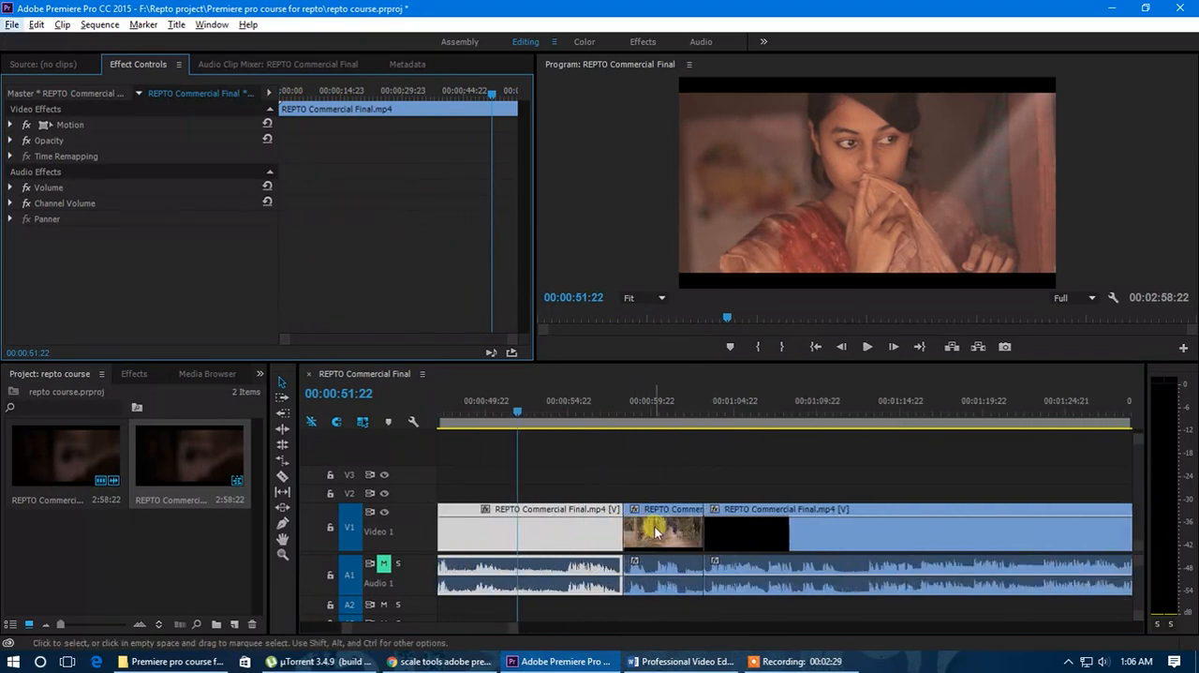
click(656, 532)
drag(615, 413, 677, 442)
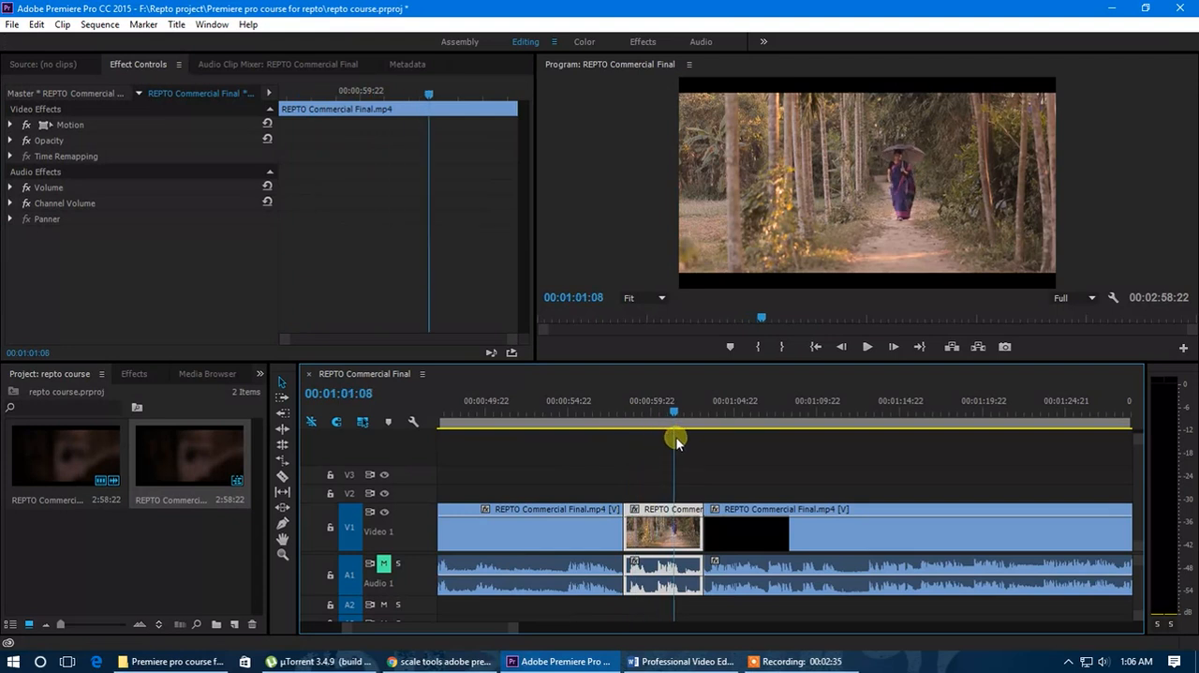
click(661, 532)
drag(673, 411, 674, 413)
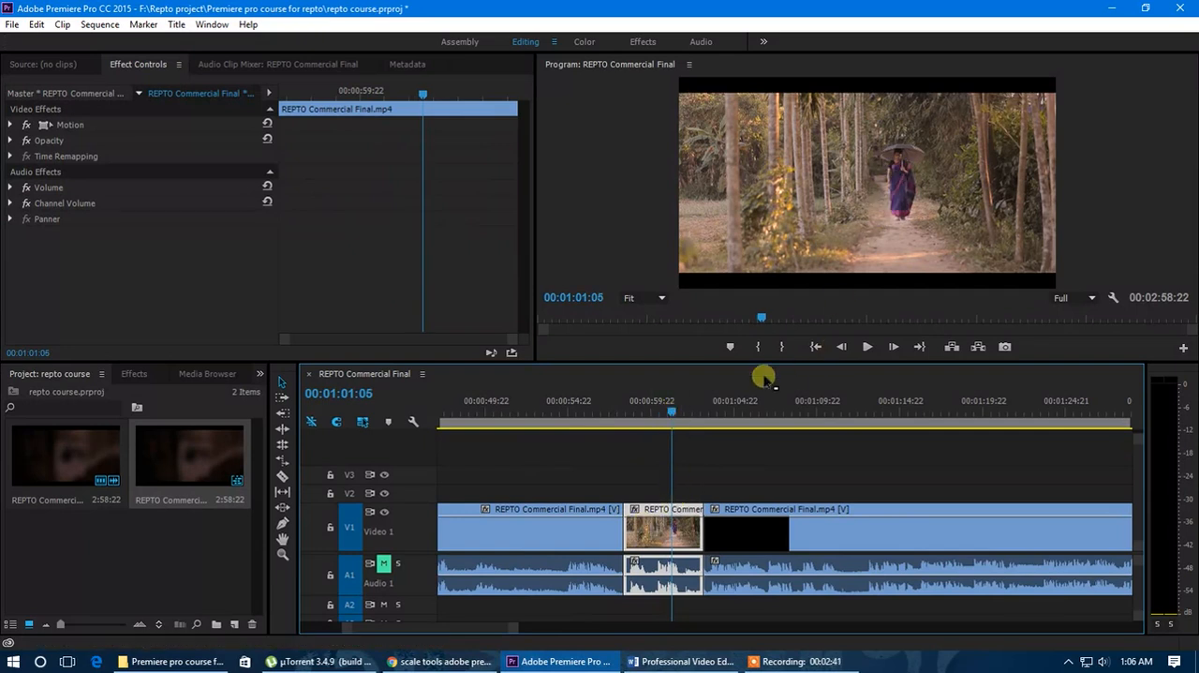
mouse_move(669, 411)
mouse_down()
mouse_move(629, 420)
mouse_move(689, 430)
mouse_move(668, 430)
mouse_up()
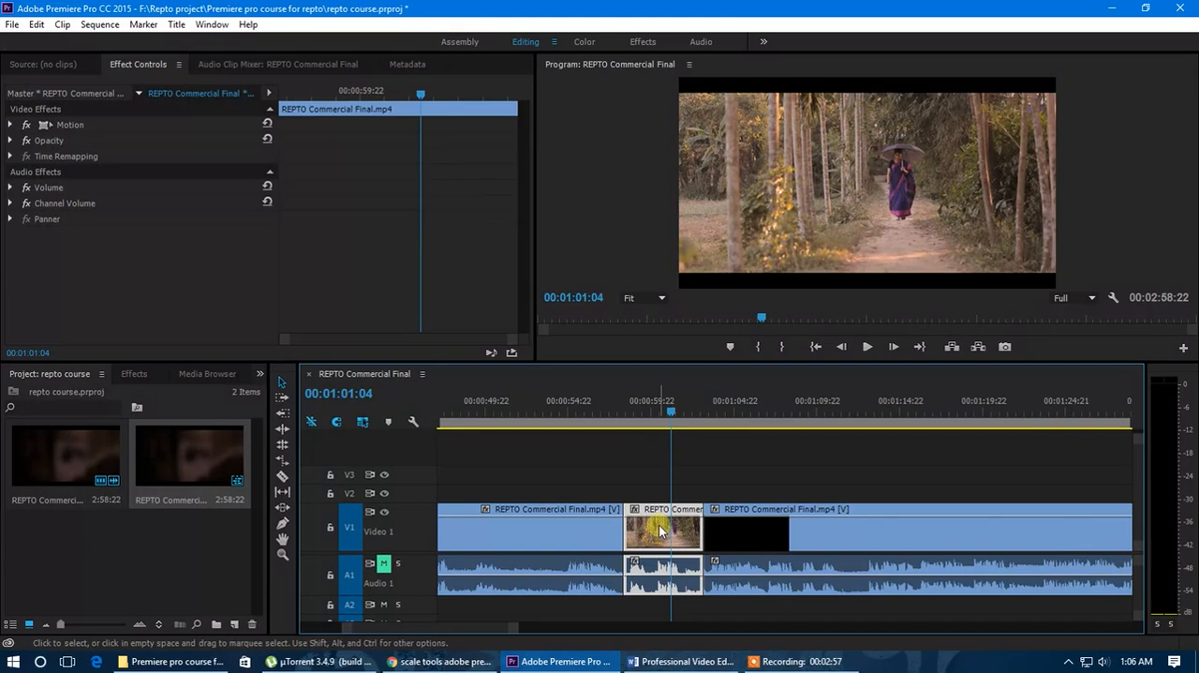
Expand the Motion and Opacity properties of the forest path segment.
click(10, 125)
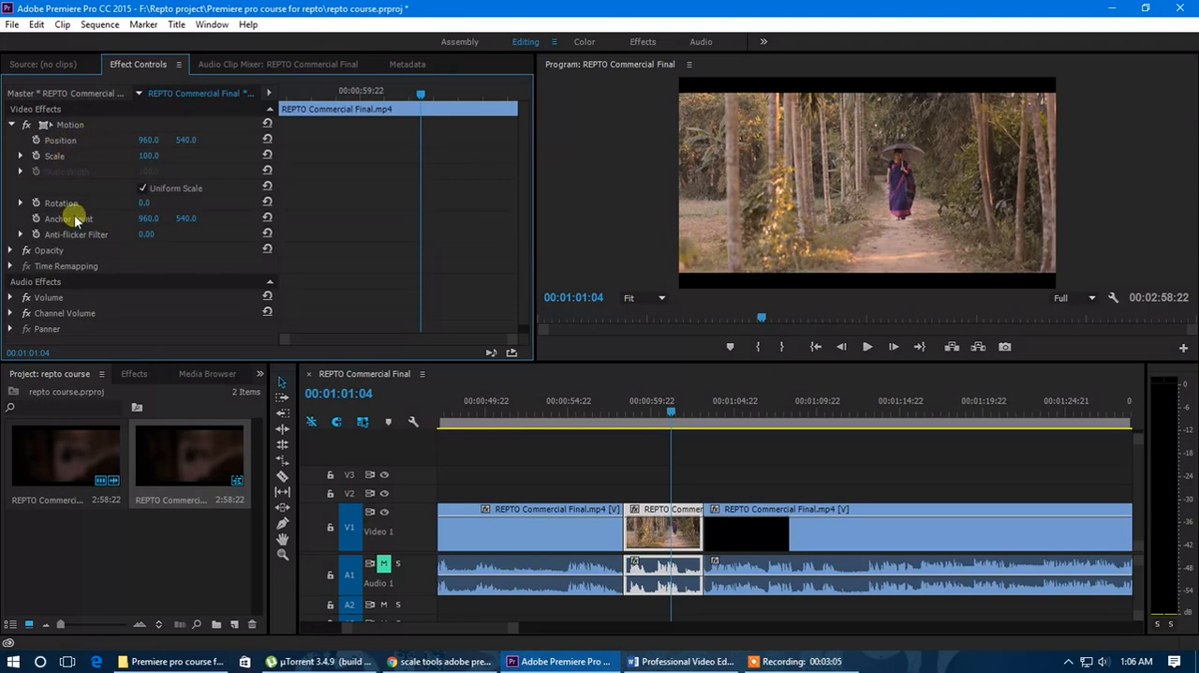
click(10, 250)
scroll(99, 279, down, 1)
scroll(103, 291, up, 1)
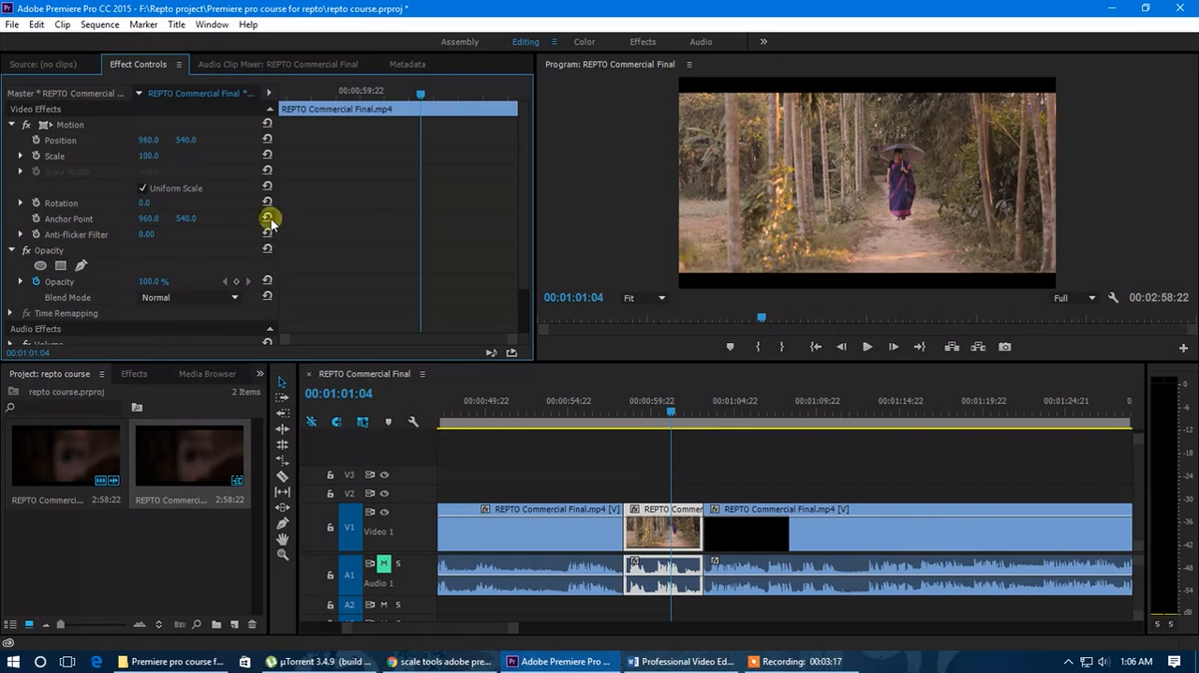
Set the forest path segment's scale to 191 and its horizontal position to 689.
drag(154, 160, 82, 166)
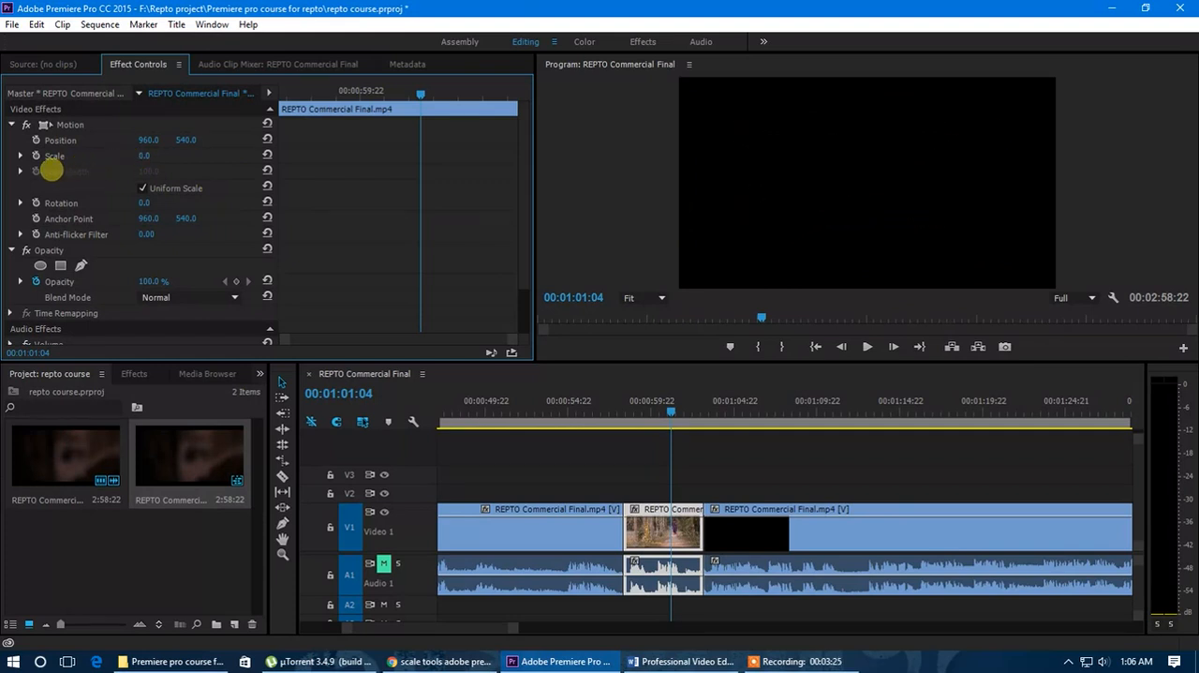
drag(57, 169, 156, 165)
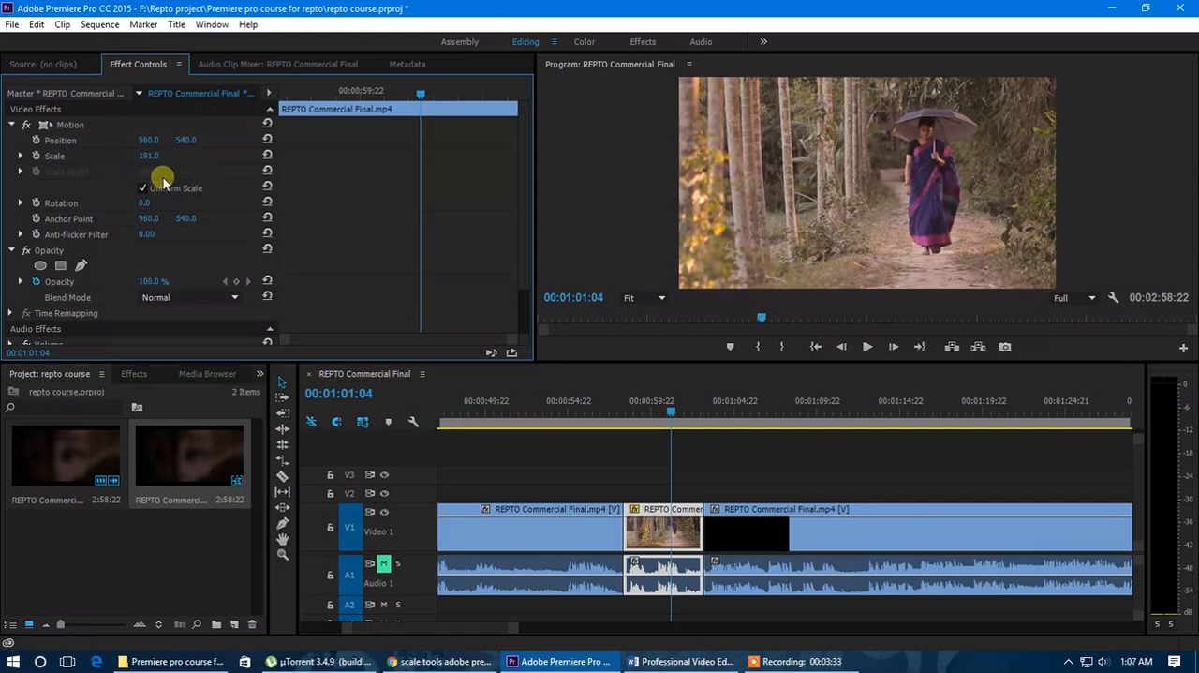
drag(151, 144, 91, 141)
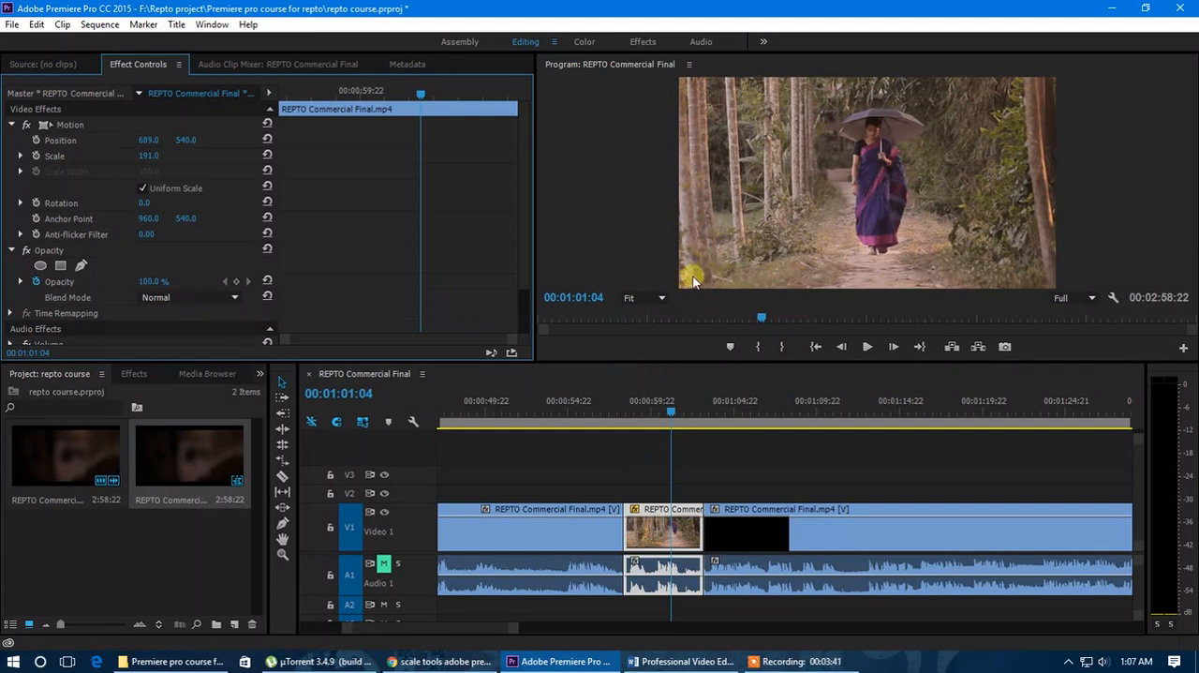
Shrink the forest path segment to a scale of about 57 using its Motion bounding box in the Program monitor.
click(70, 125)
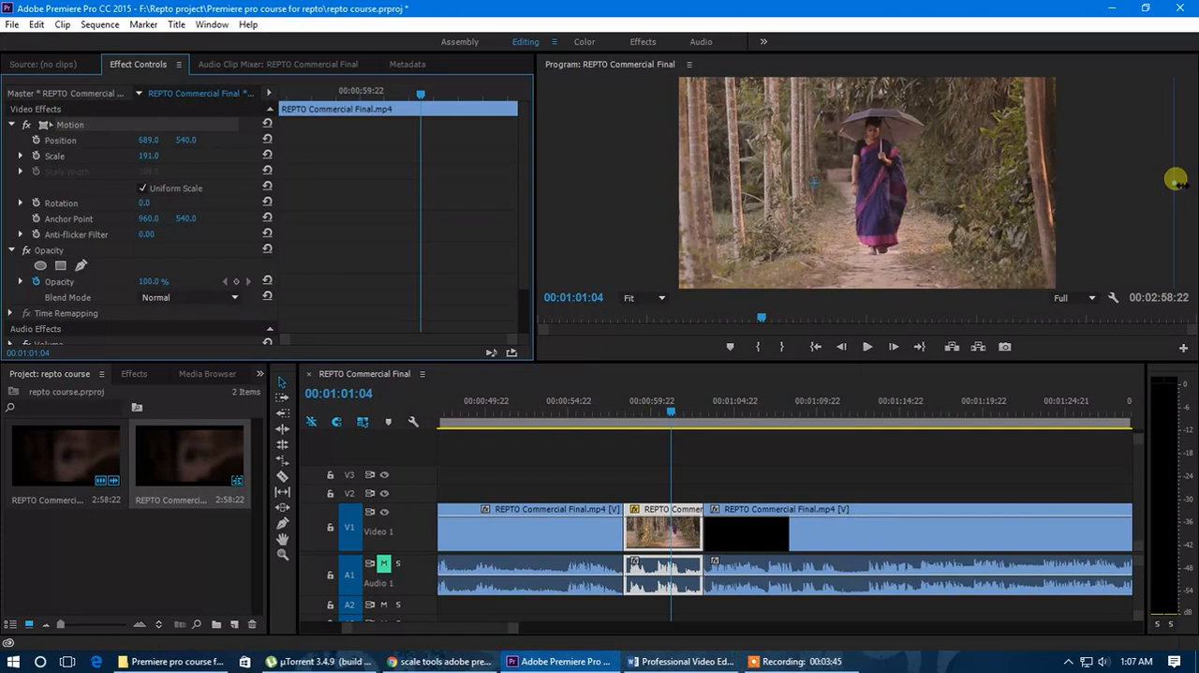
drag(1176, 185, 937, 206)
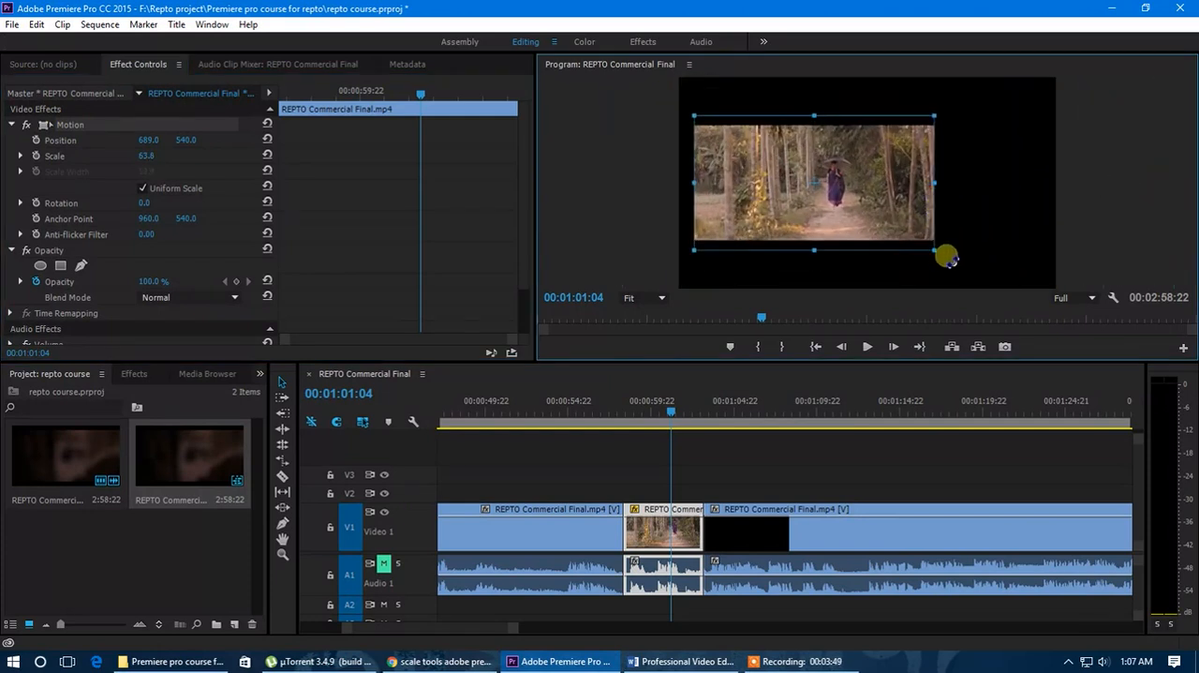
mouse_move(940, 257)
mouse_down()
mouse_move(985, 281)
mouse_move(941, 254)
mouse_up()
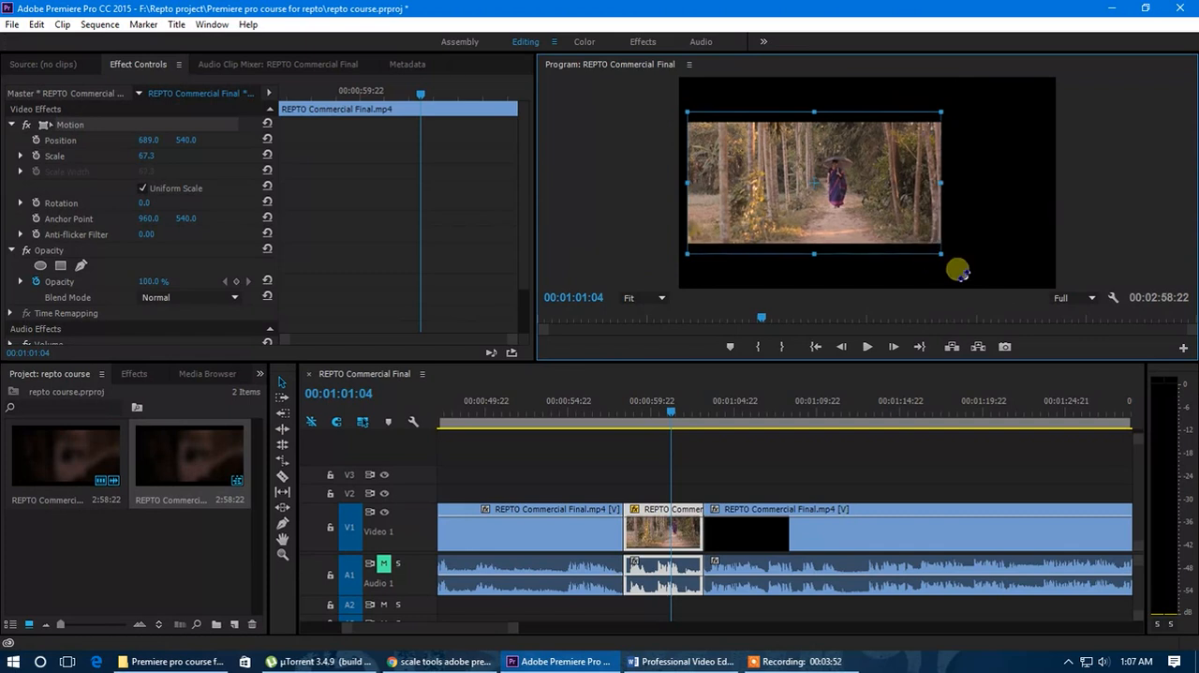
mouse_move(942, 185)
mouse_down()
mouse_move(862, 182)
mouse_move(923, 183)
mouse_up()
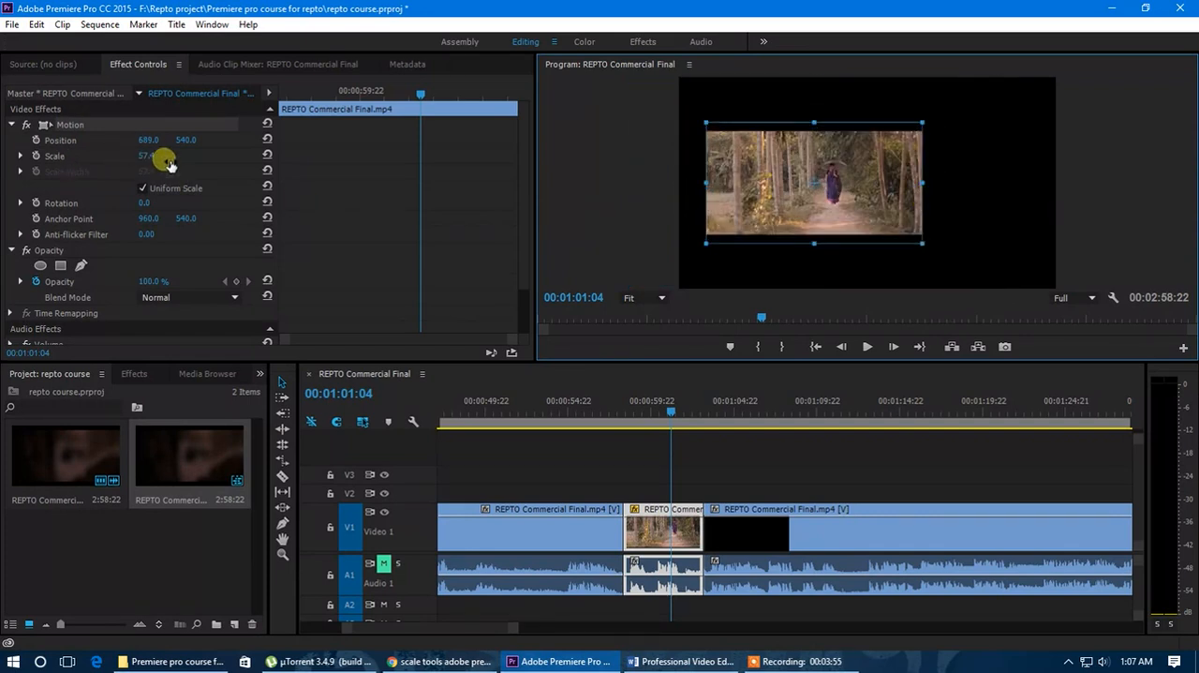
Enlarge the forest path frame to a scale of 132.1 and reposition it at 834.0, 536.2 directly in the Program monitor.
drag(921, 184, 969, 203)
drag(897, 204, 950, 207)
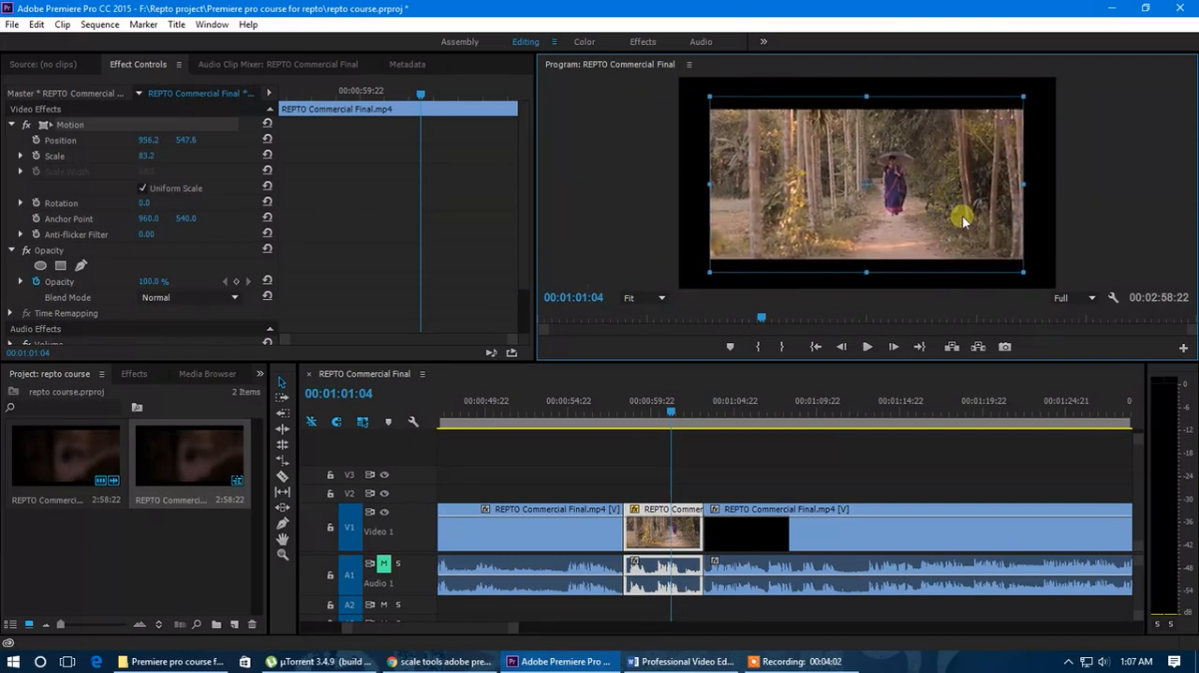
drag(1021, 185, 1105, 186)
drag(969, 207, 891, 238)
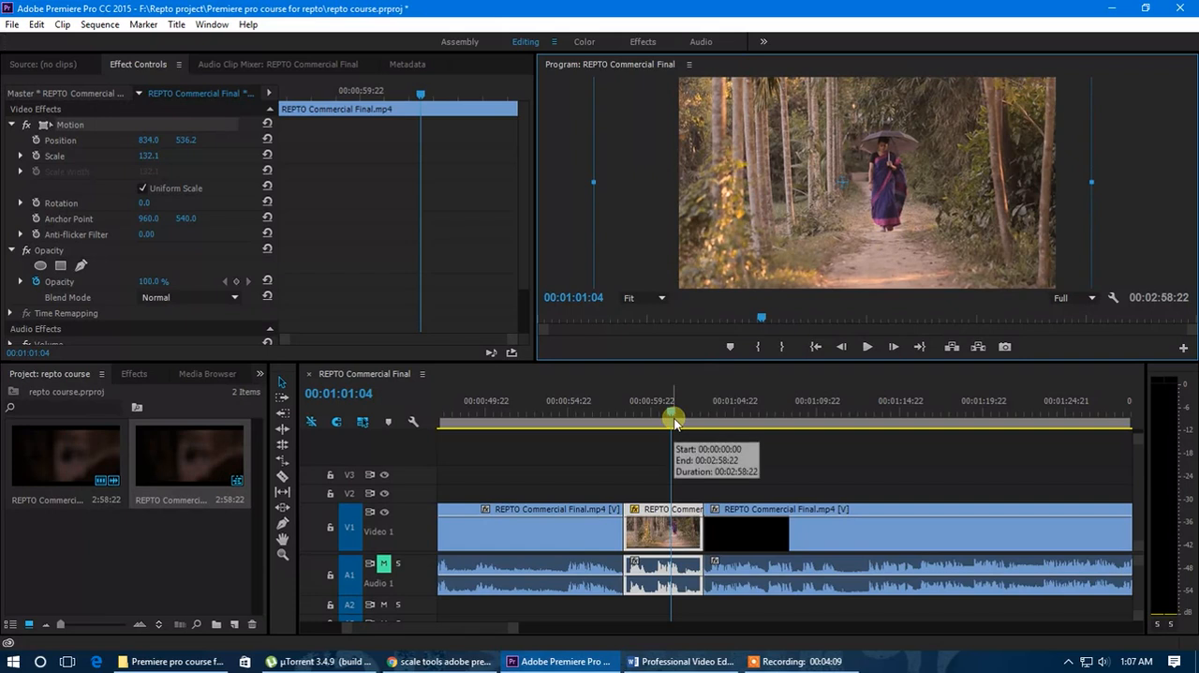
Deselect the segment and play the sequence from 00:00:57:20 to preview the reframed forest path shot.
click(688, 482)
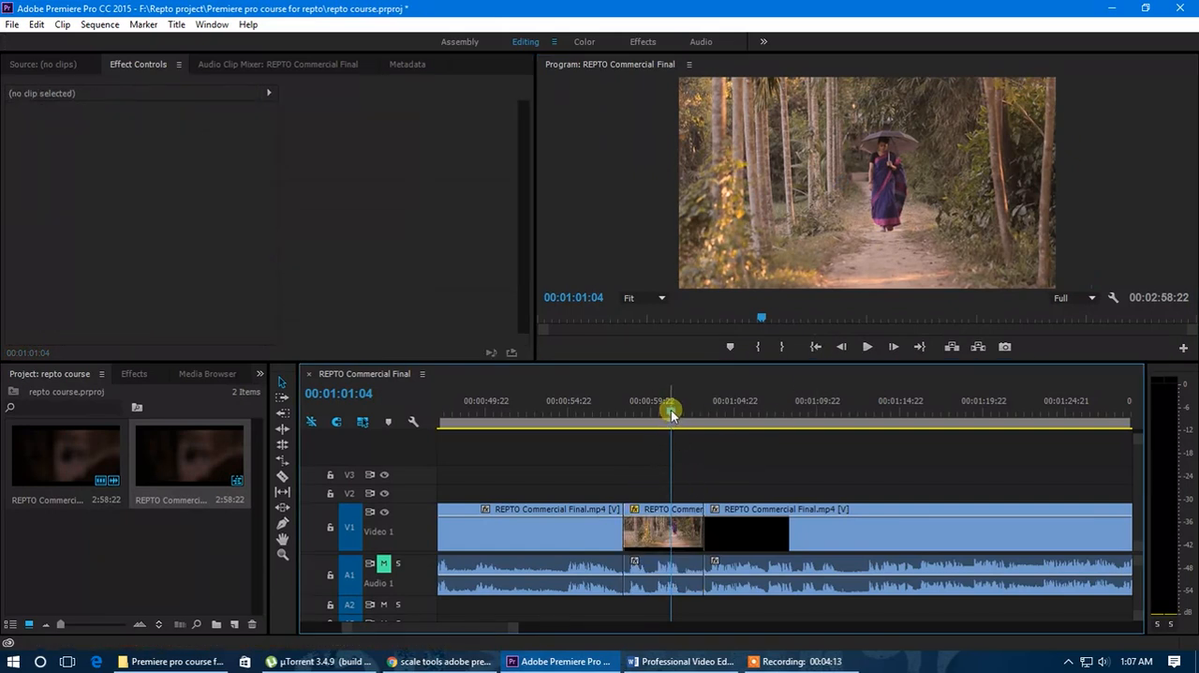
drag(671, 409, 618, 418)
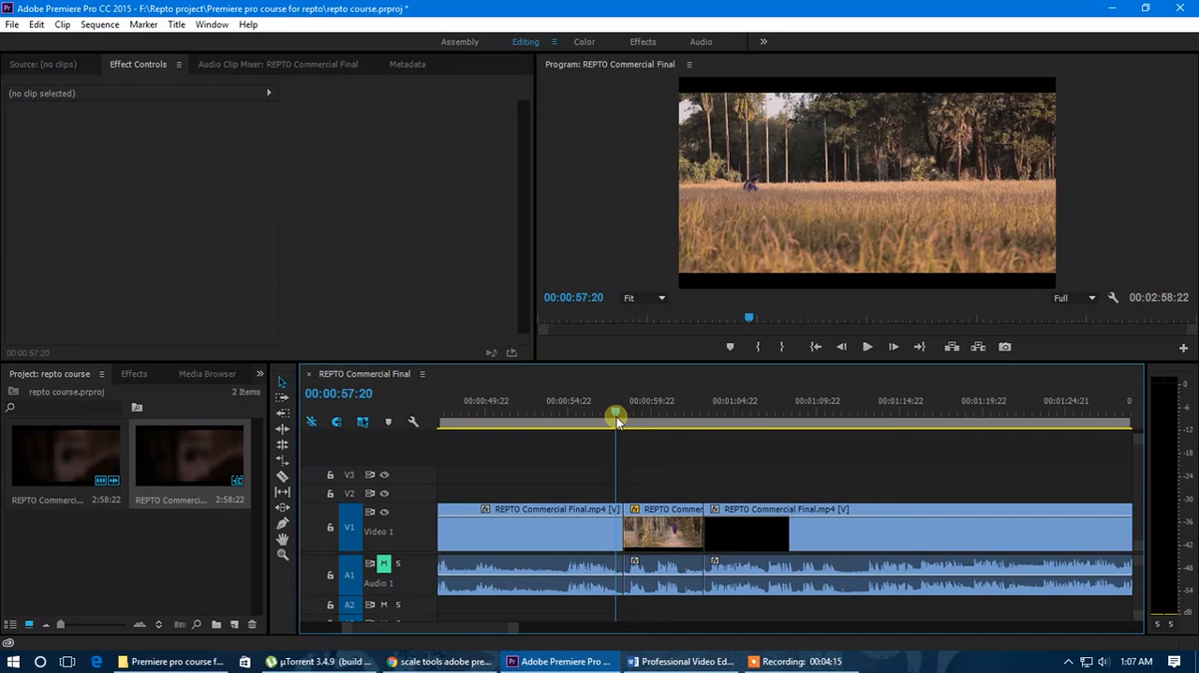
key(space)
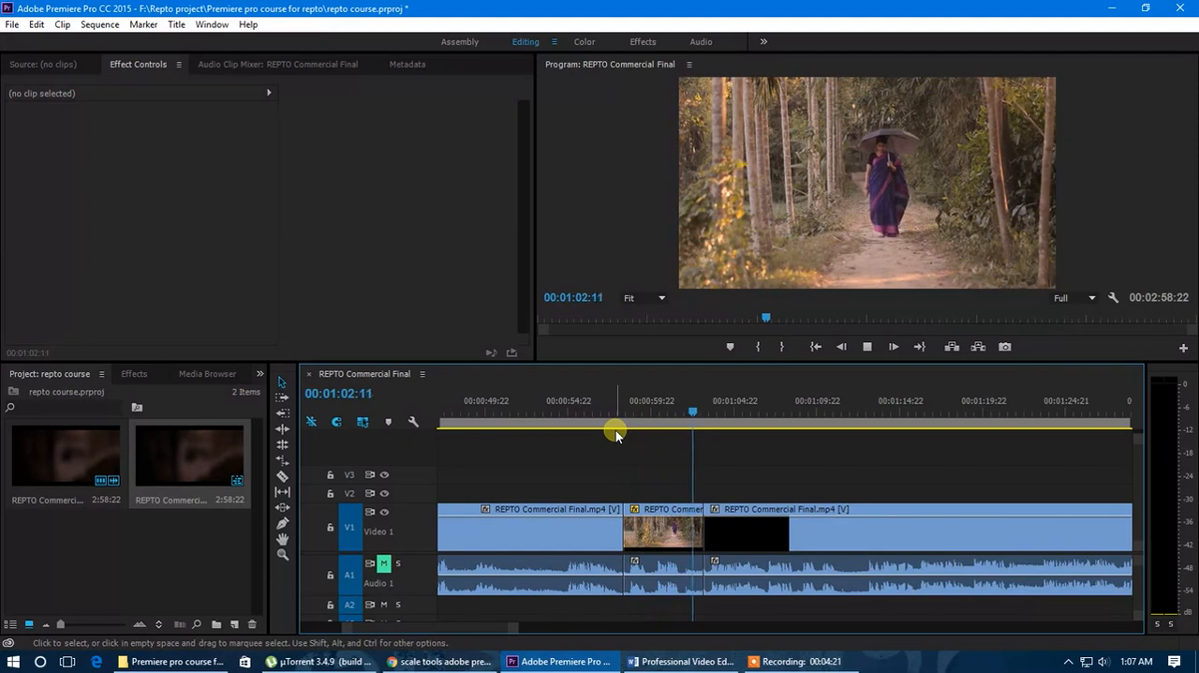
Select the forest path segment and place the playhead on its first frame at 00:00:58:07.
drag(680, 408, 642, 423)
click(665, 529)
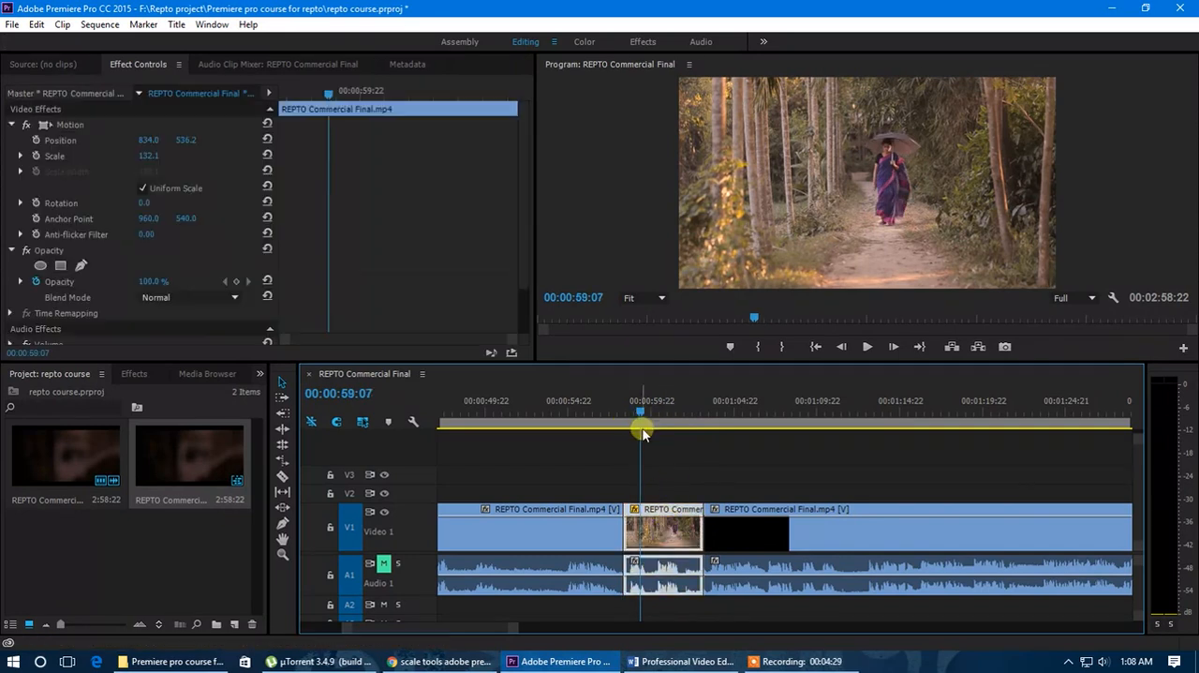
drag(640, 416, 621, 417)
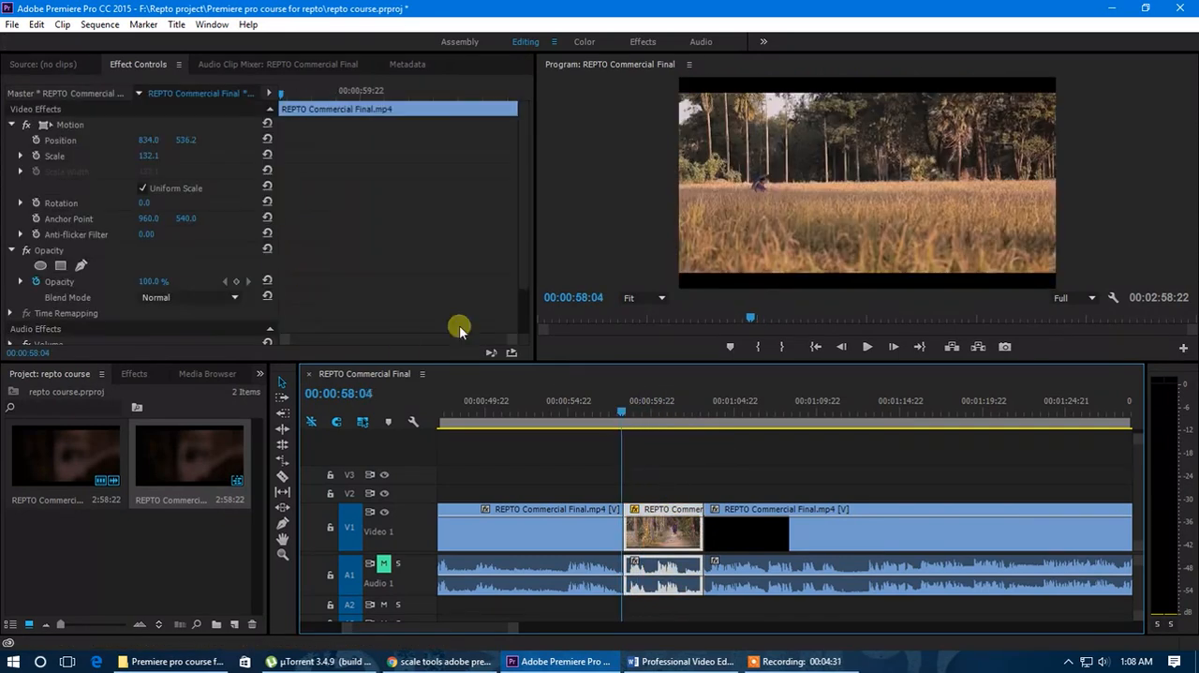
click(283, 95)
drag(283, 96, 262, 88)
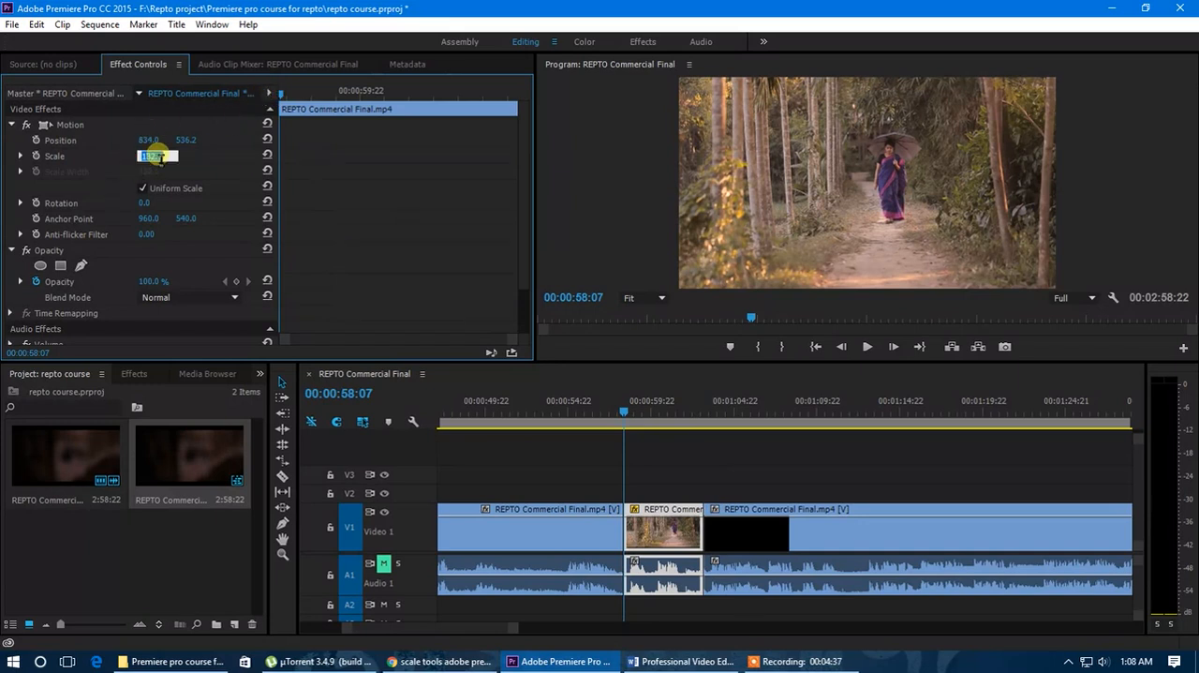
Try a scale of 0 on the forest path segment, set it to 100, and reset the position to 960, 540.
key(Return)
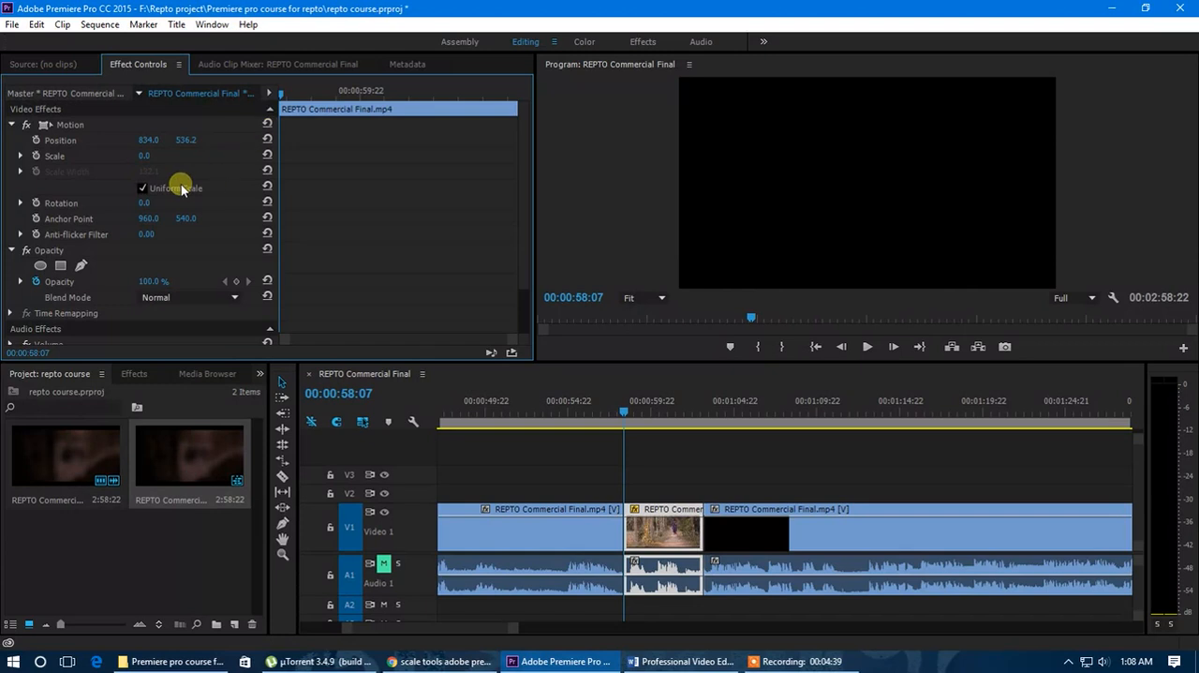
click(147, 157)
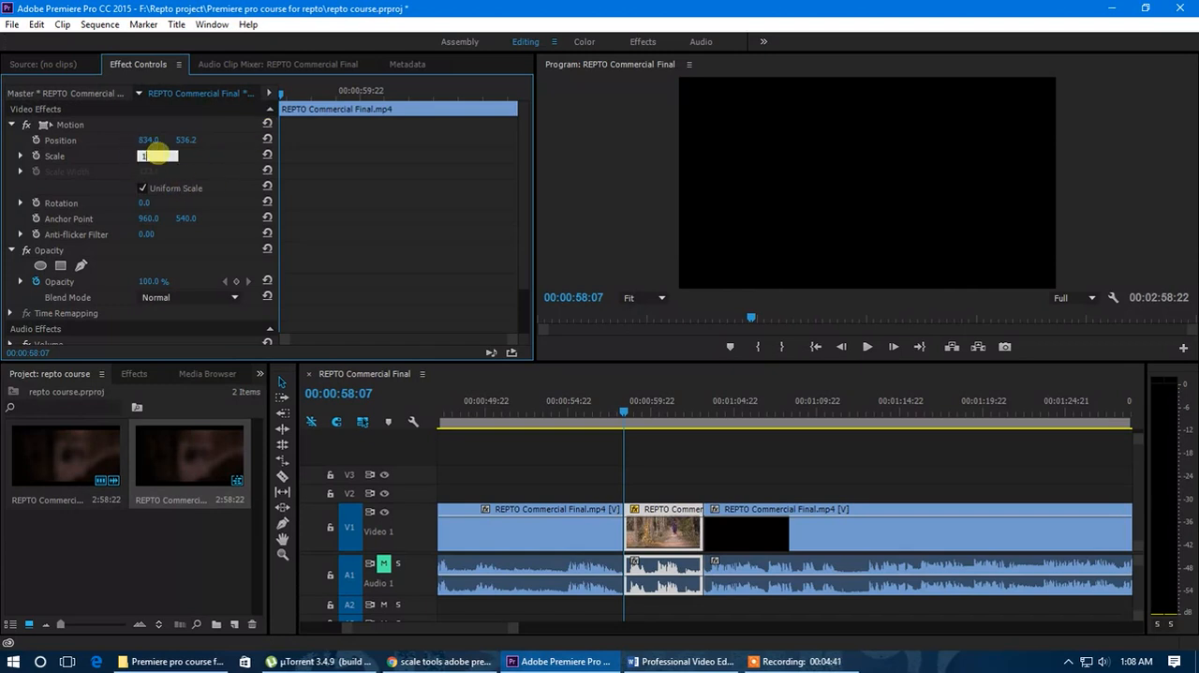
key(Return)
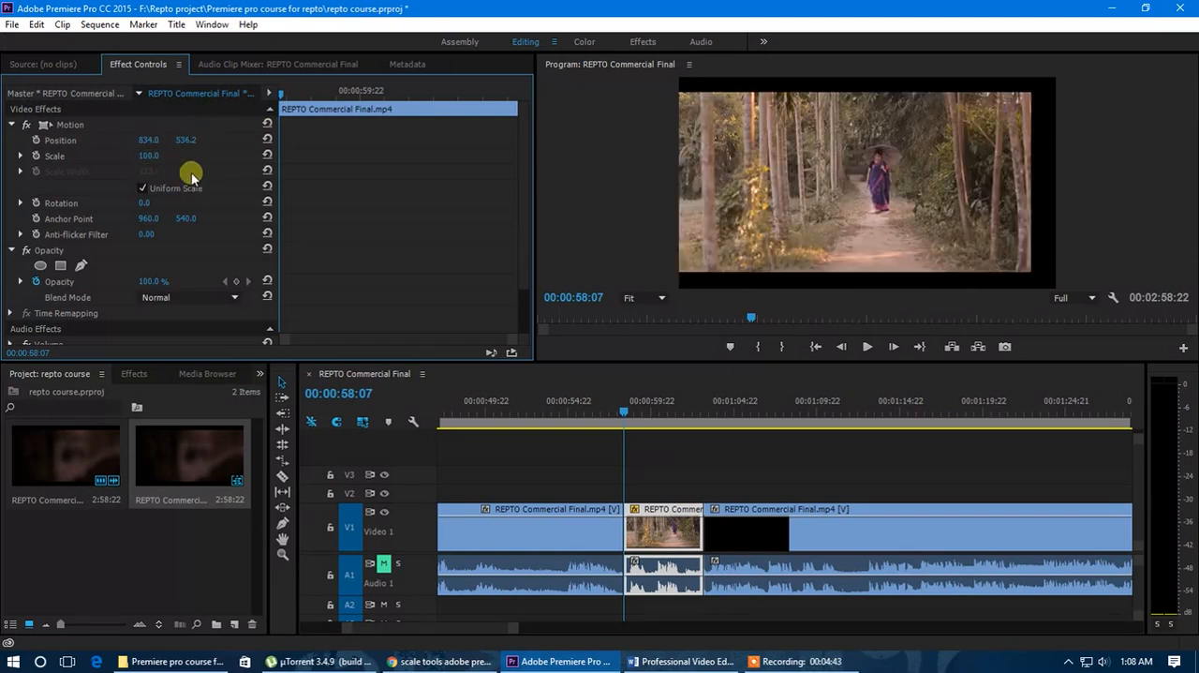
click(851, 249)
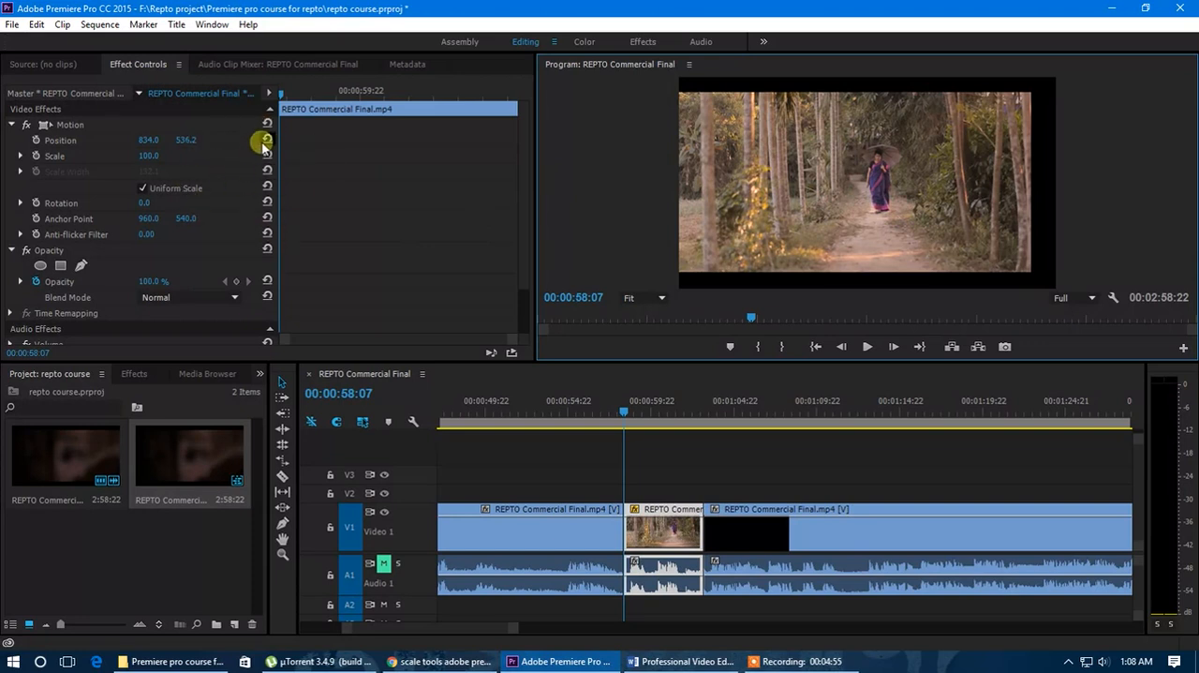
click(266, 139)
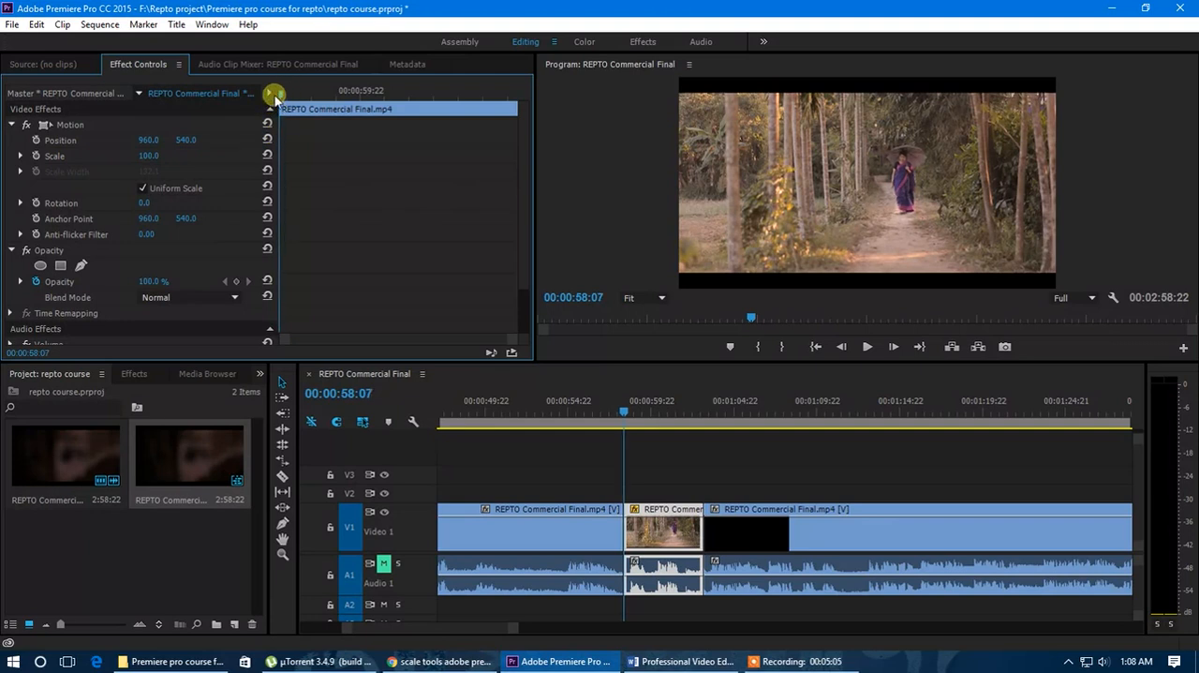
Turn on Scale keyframing for the forest path segment, with the first keyframe of 100 at 00:00:58:07.
click(36, 156)
click(35, 155)
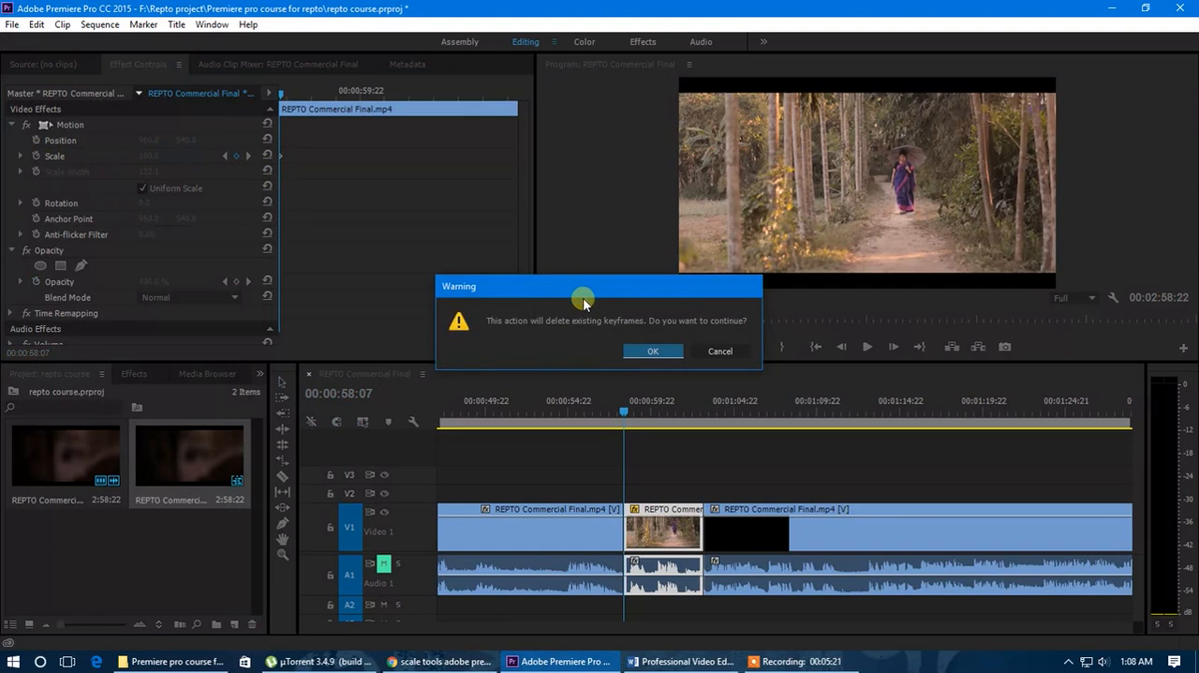
click(653, 350)
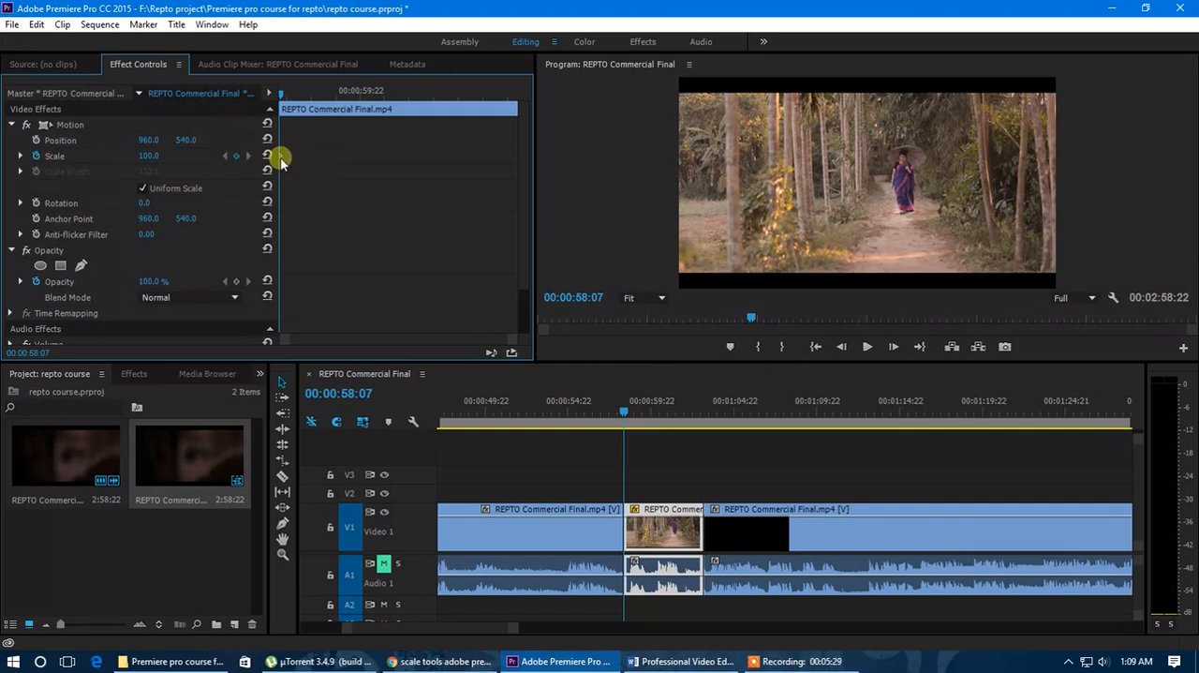
Try shifting the first Scale keyframe along the segment, and return it and the playhead to the segment's start.
drag(281, 94, 310, 94)
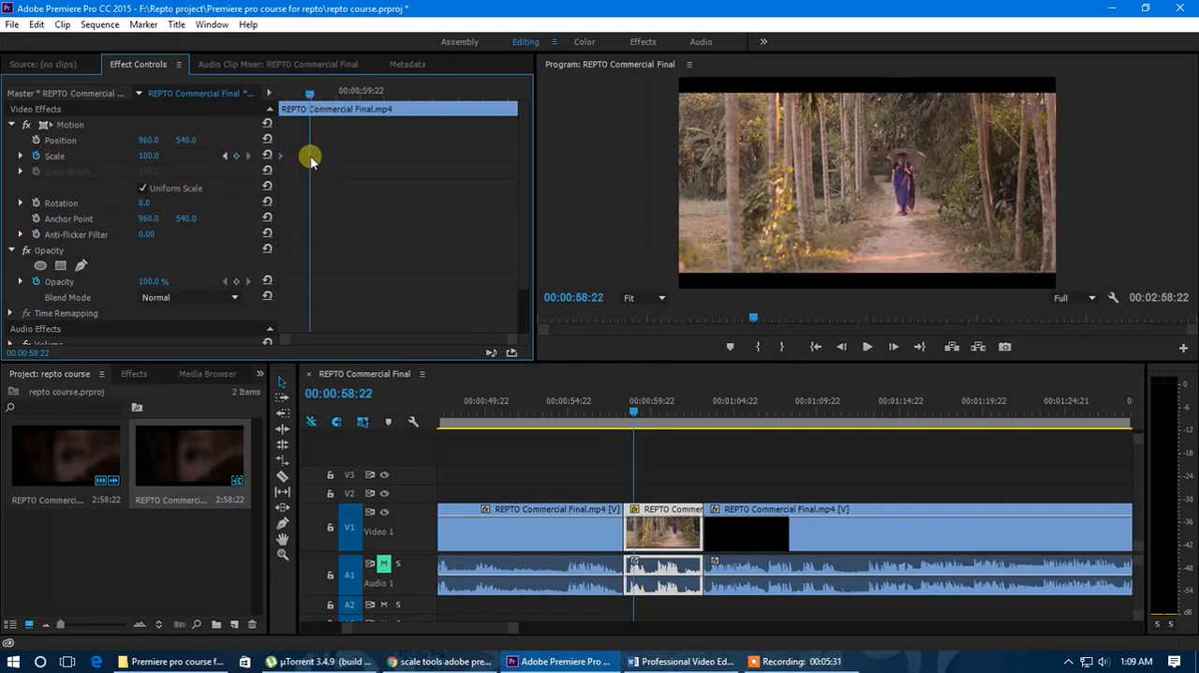
drag(281, 157, 326, 163)
drag(287, 159, 282, 160)
click(272, 97)
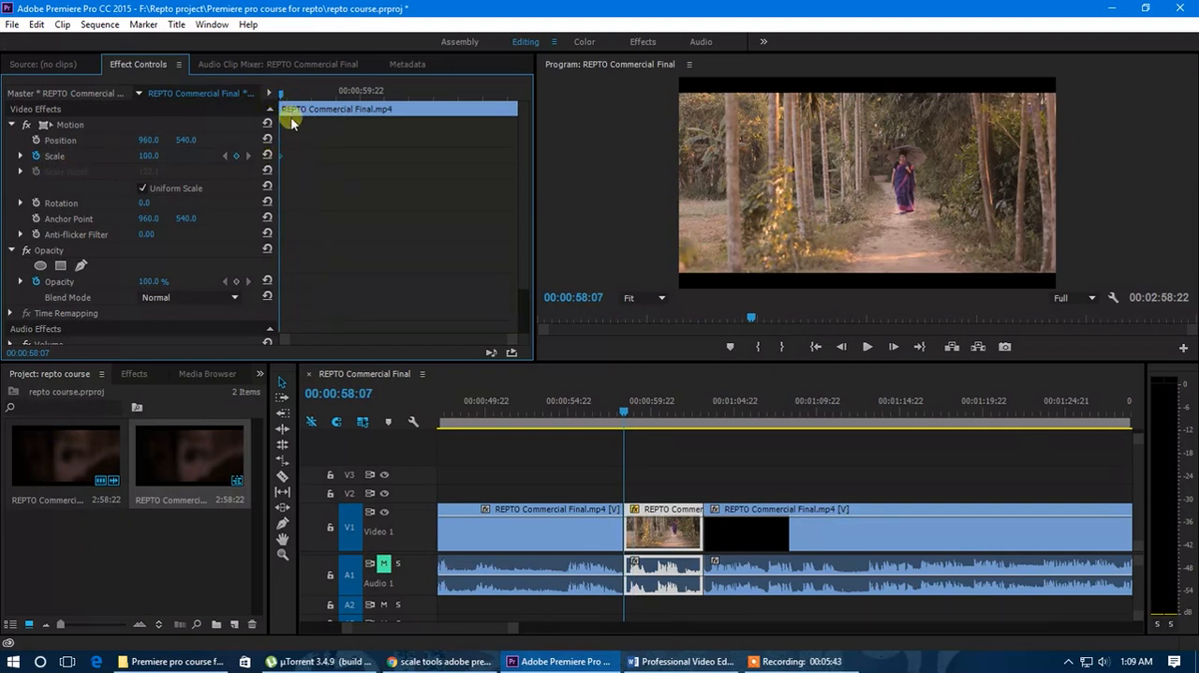
Add a Scale keyframe of 149 at 00:01:01:08 and play the zoom from the segment's start.
drag(281, 97, 433, 111)
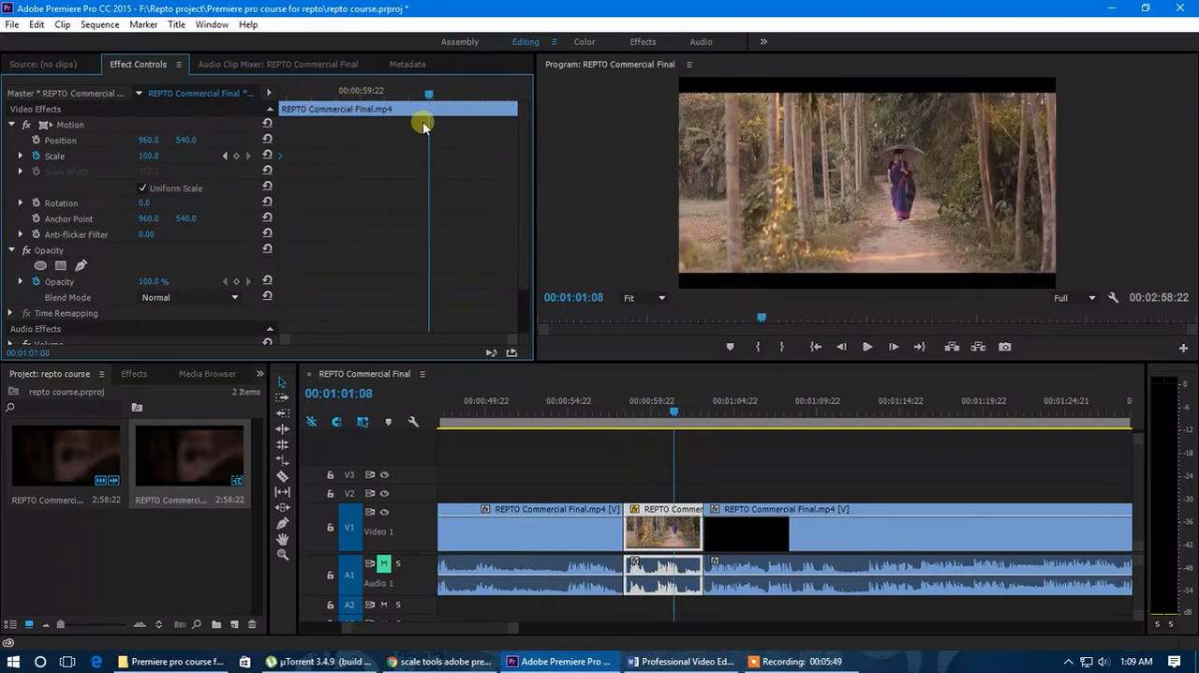
click(152, 157)
drag(151, 156, 397, 142)
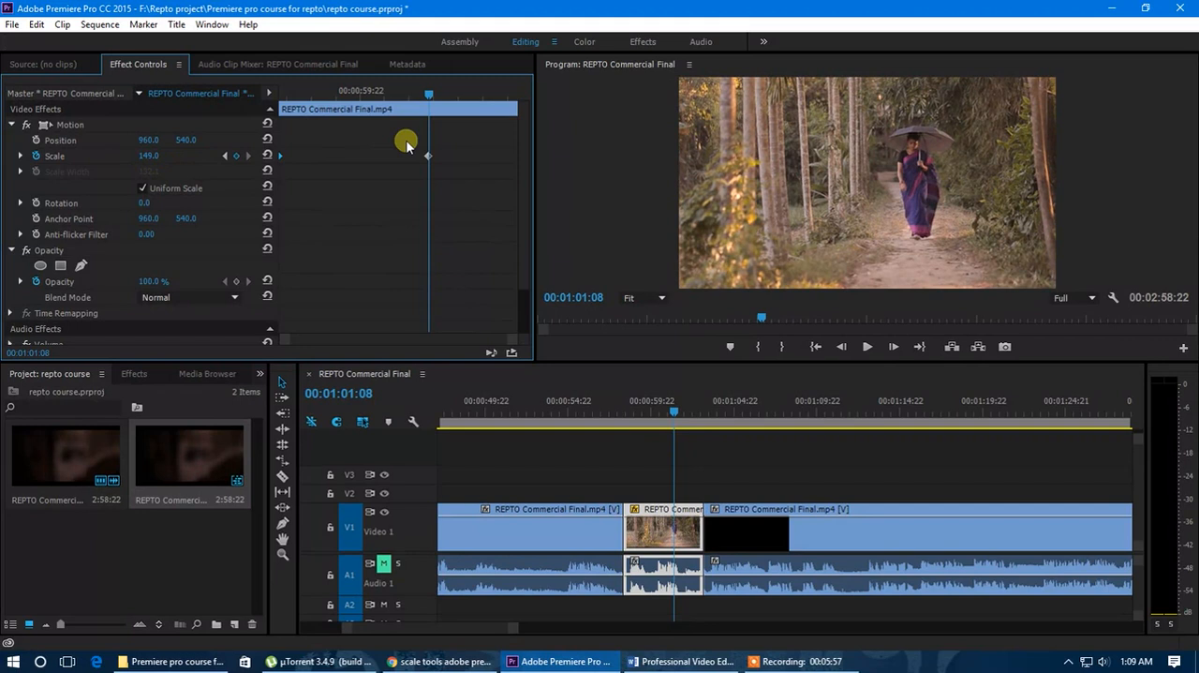
drag(426, 97, 272, 101)
key(space)
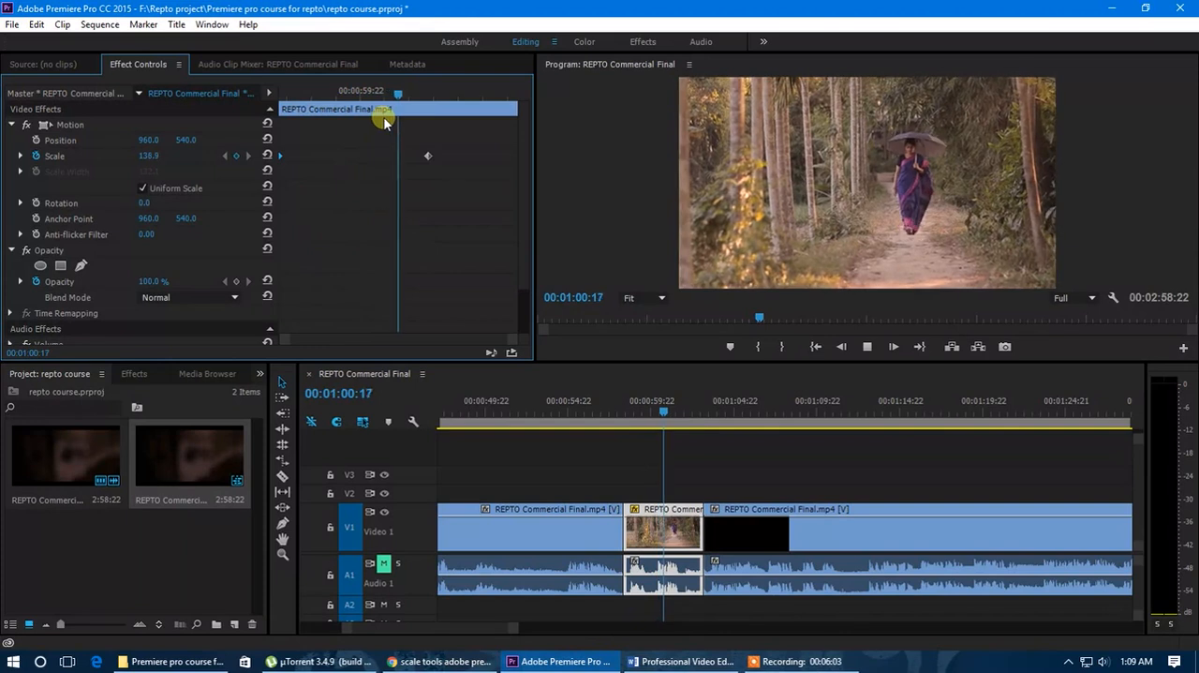
Move the second Scale keyframe to the segment's end, play the slower zoom, and bring the playhead back to 00:01:01:11.
drag(440, 105, 516, 158)
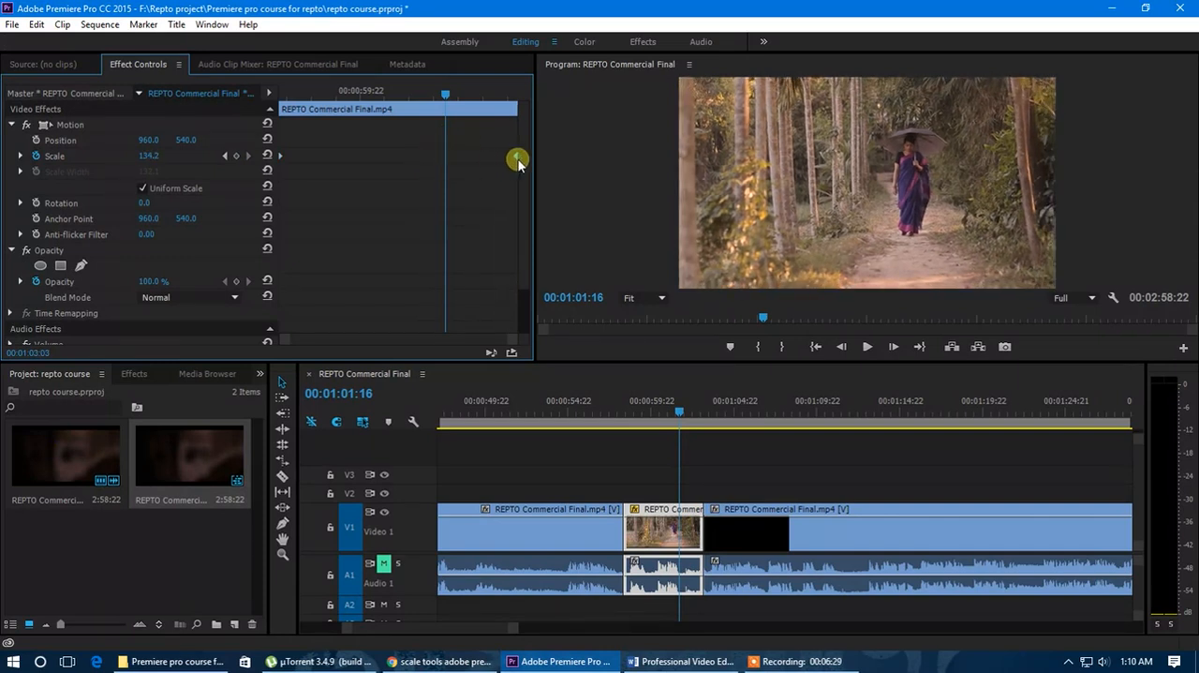
drag(436, 105, 271, 97)
key(space)
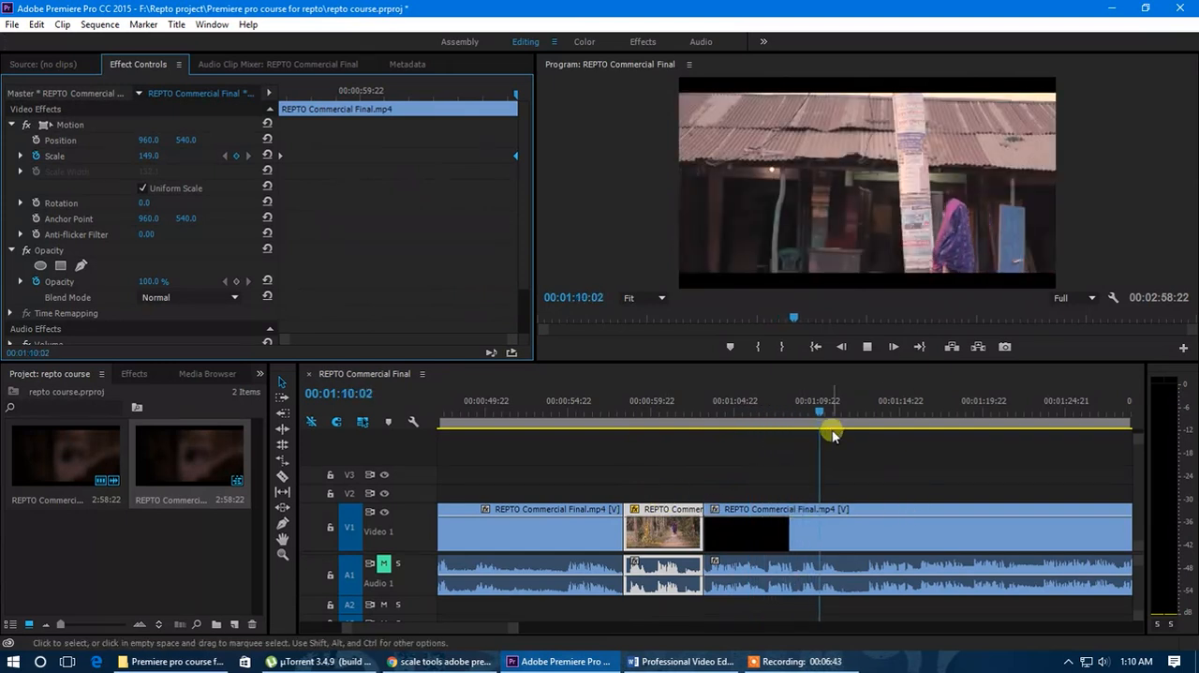
drag(816, 409, 676, 412)
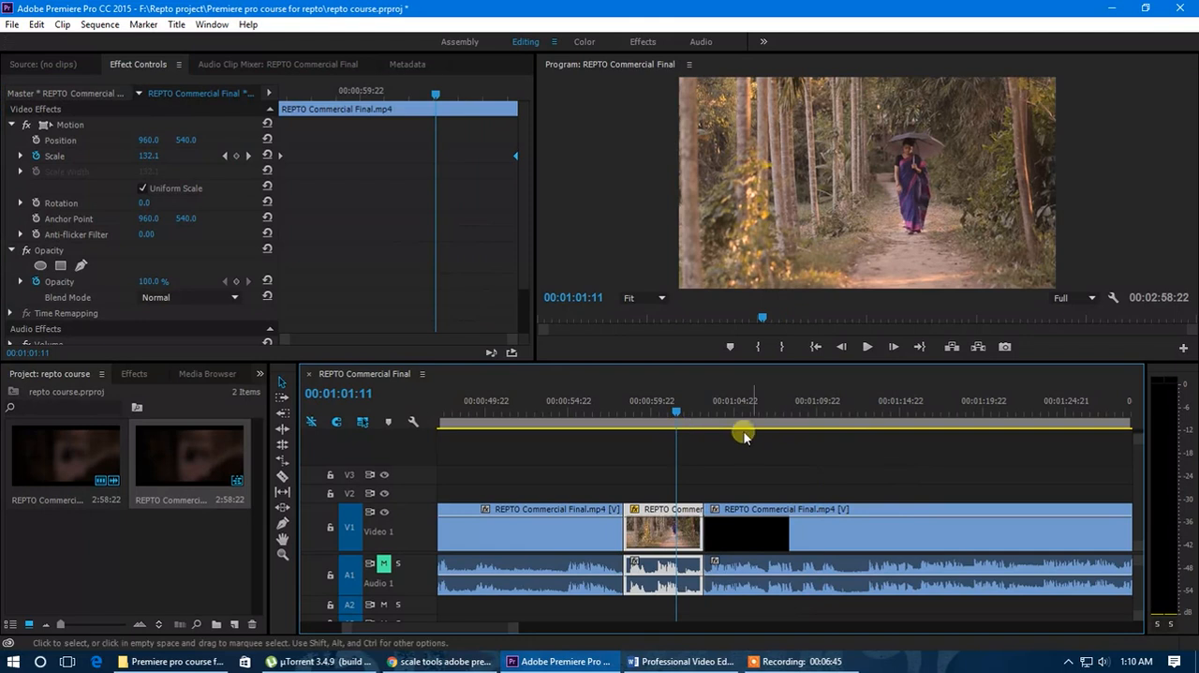
Move the second Scale keyframe close to the first and play the faster zoom from the segment's start.
drag(508, 156, 296, 185)
mouse_move(295, 97)
mouse_down()
mouse_move(259, 99)
mouse_move(294, 108)
mouse_up()
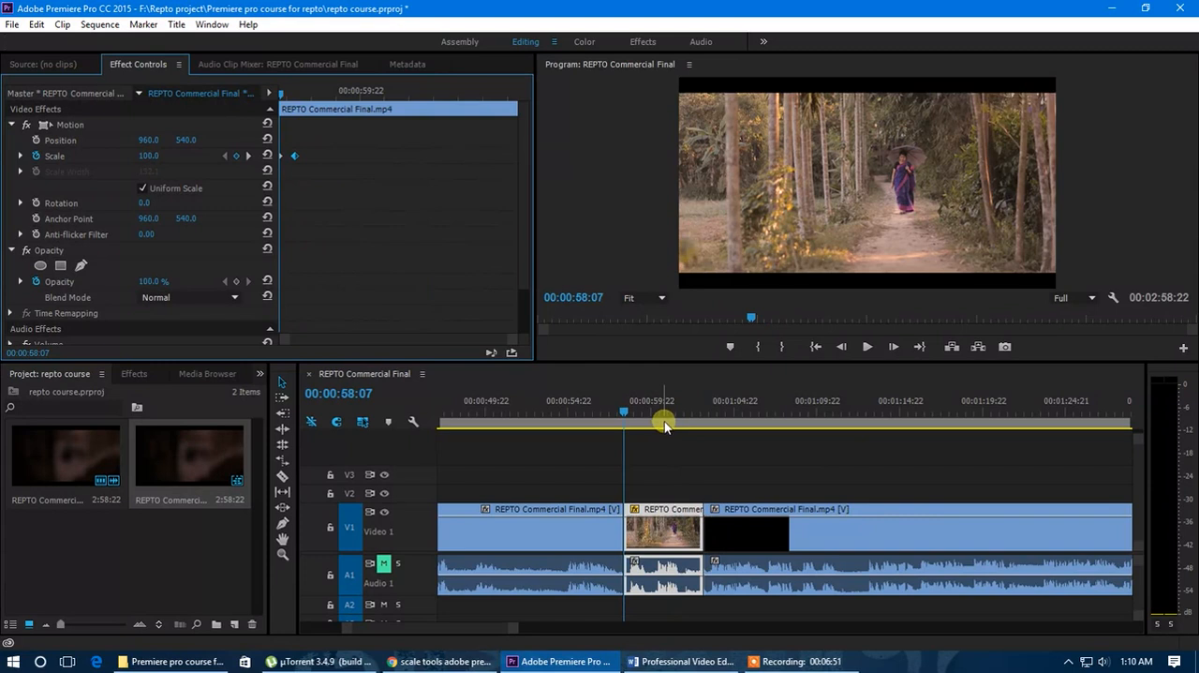
key(space)
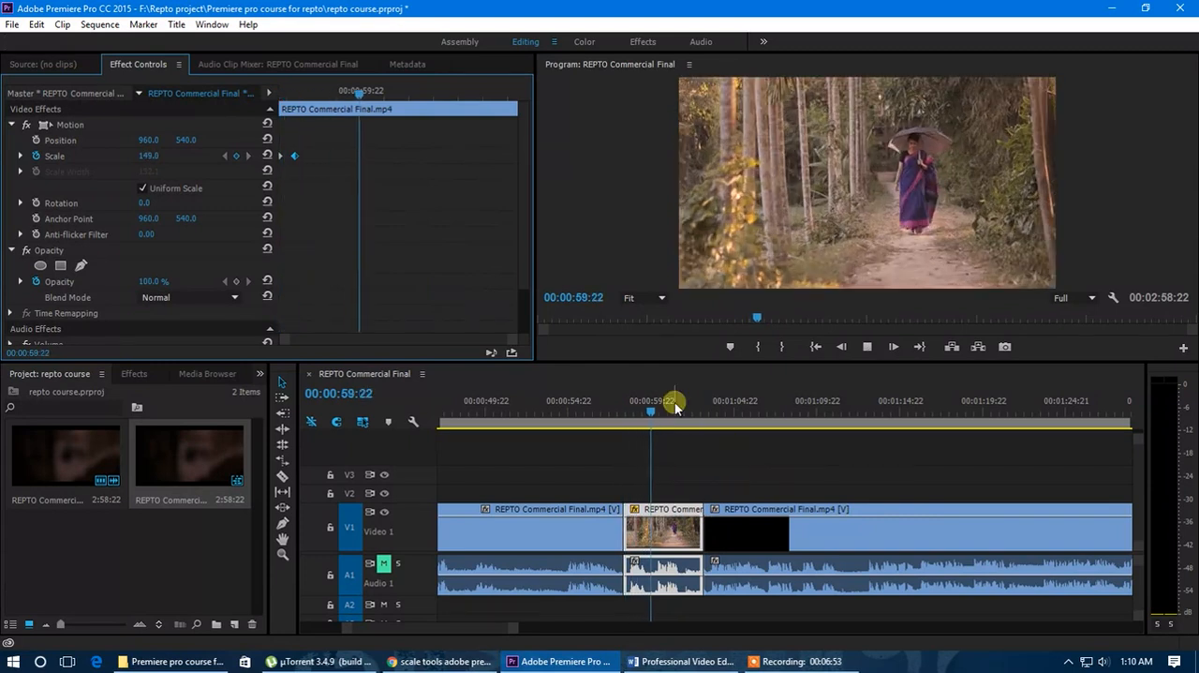
key(space)
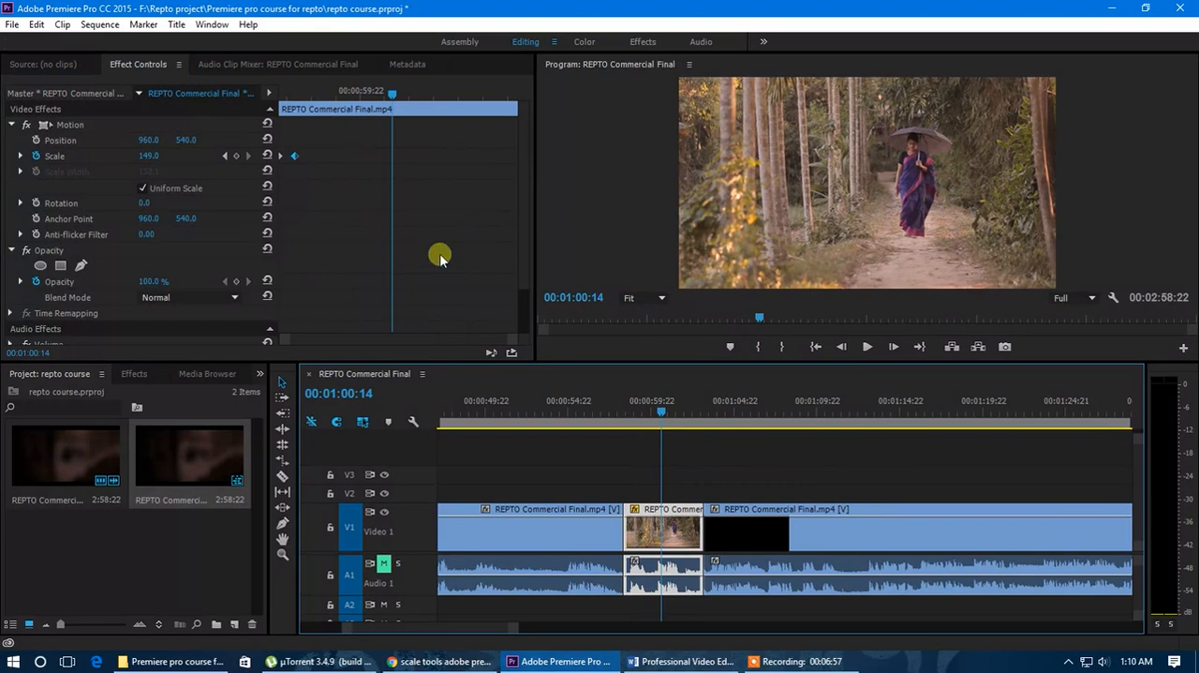
Shift both Scale keyframes further into the segment, with the second at 00:00:59:09, and jump the playhead to that keyframe.
mouse_move(296, 100)
mouse_down()
mouse_move(278, 99)
mouse_move(297, 100)
mouse_move(302, 120)
mouse_move(302, 96)
mouse_move(319, 97)
mouse_up()
click(298, 162)
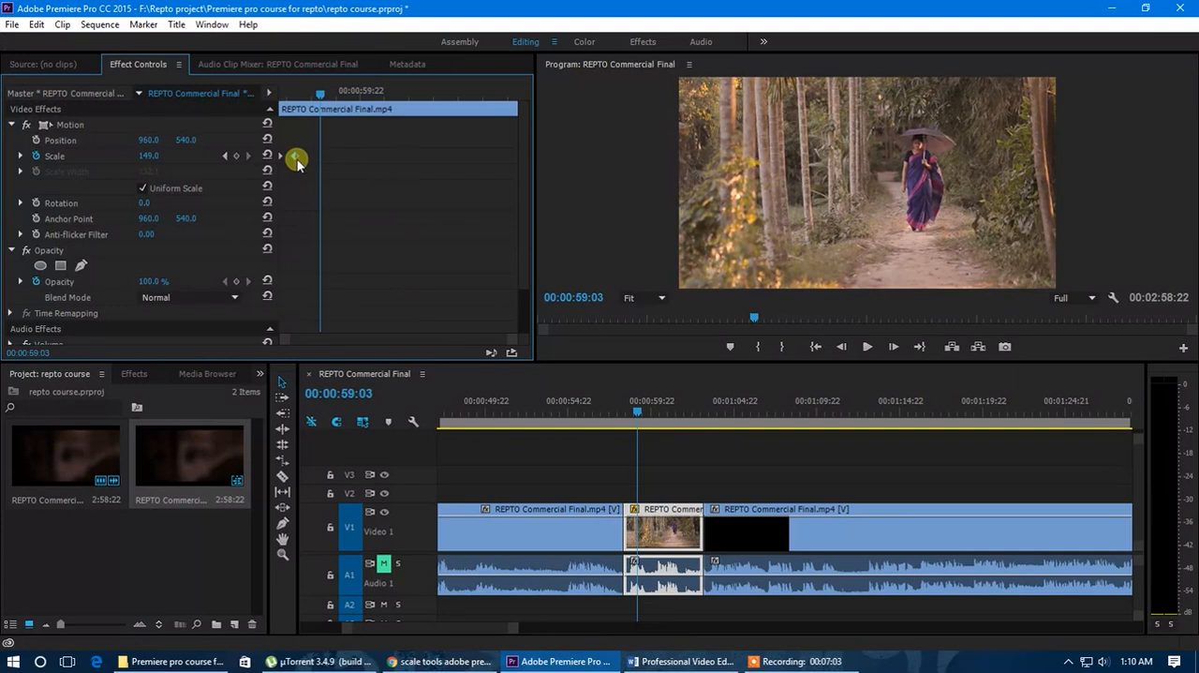
mouse_move(294, 158)
mouse_down()
mouse_move(334, 157)
mouse_move(294, 155)
mouse_up()
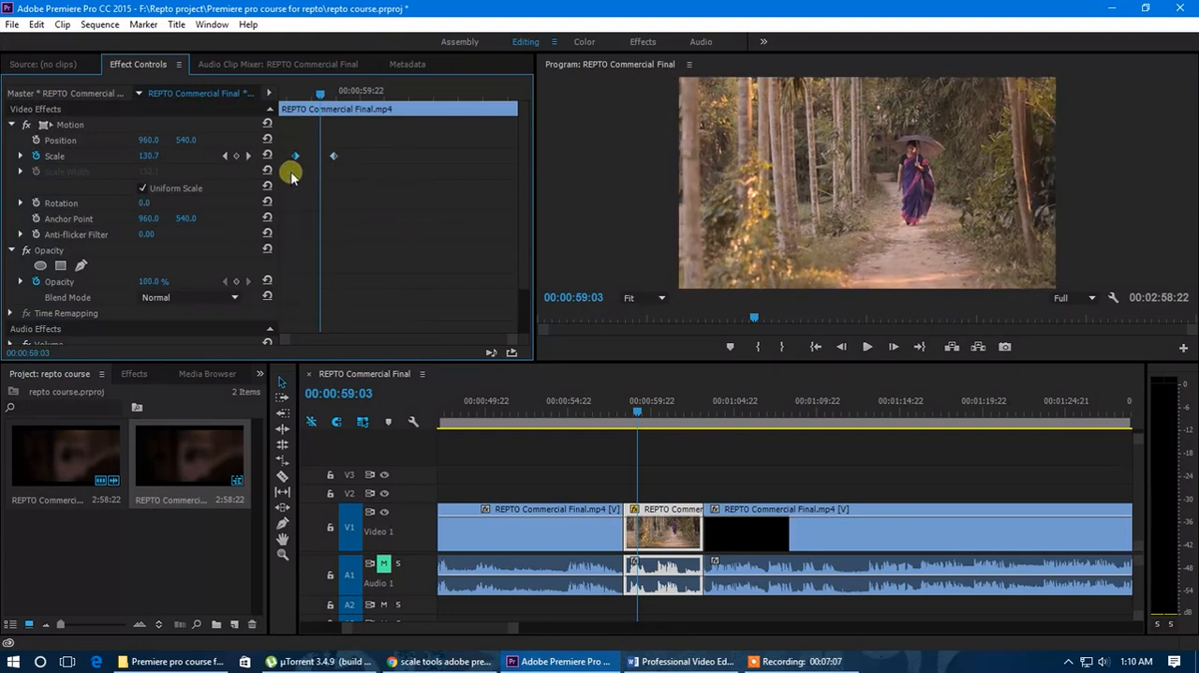
click(248, 157)
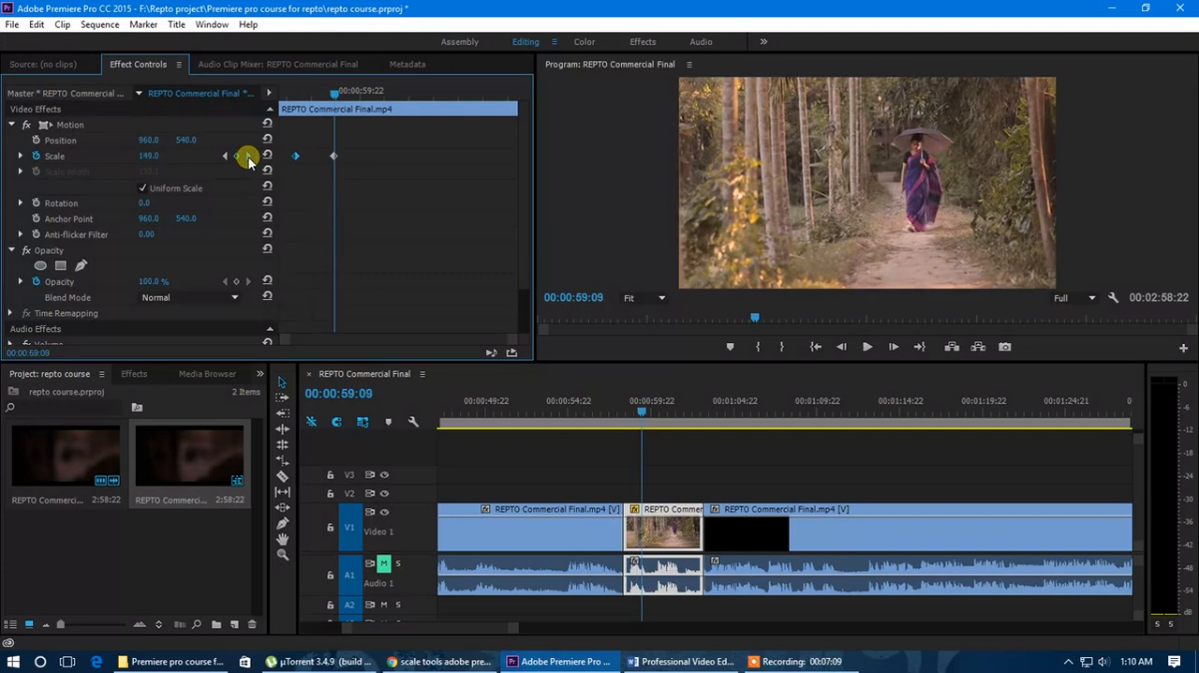
Add a Scale keyframe at 00:01:00:13 and another one further along the forest path segment.
drag(335, 110, 388, 96)
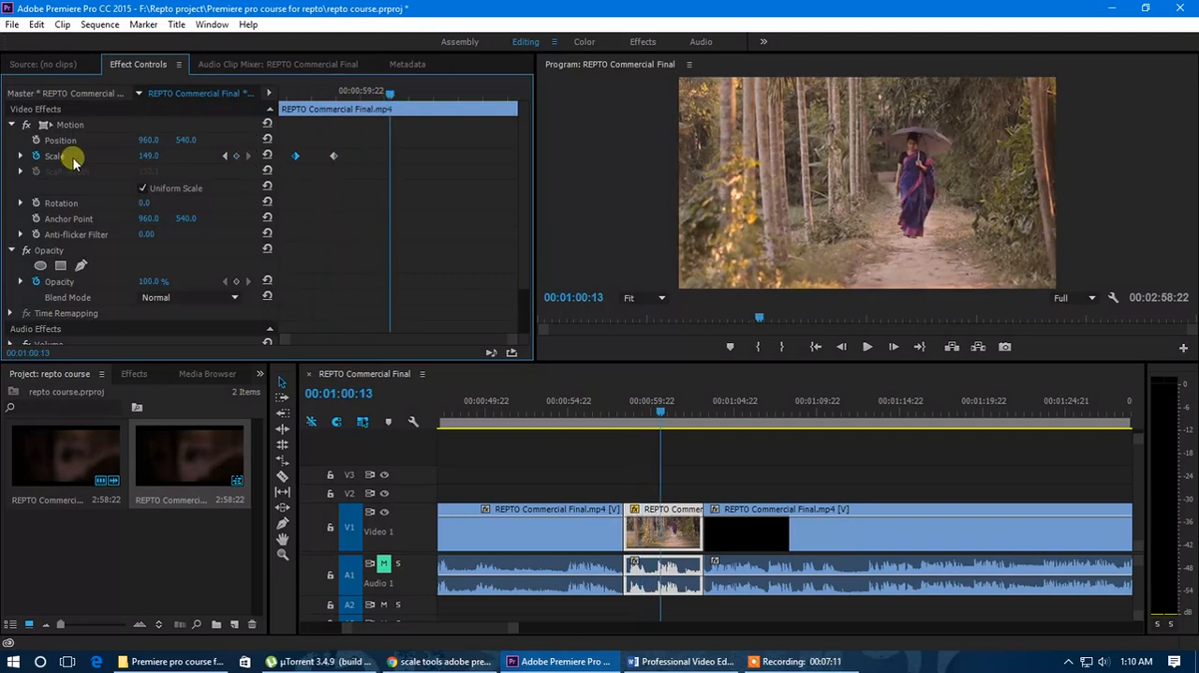
click(237, 157)
drag(385, 94, 293, 115)
click(237, 156)
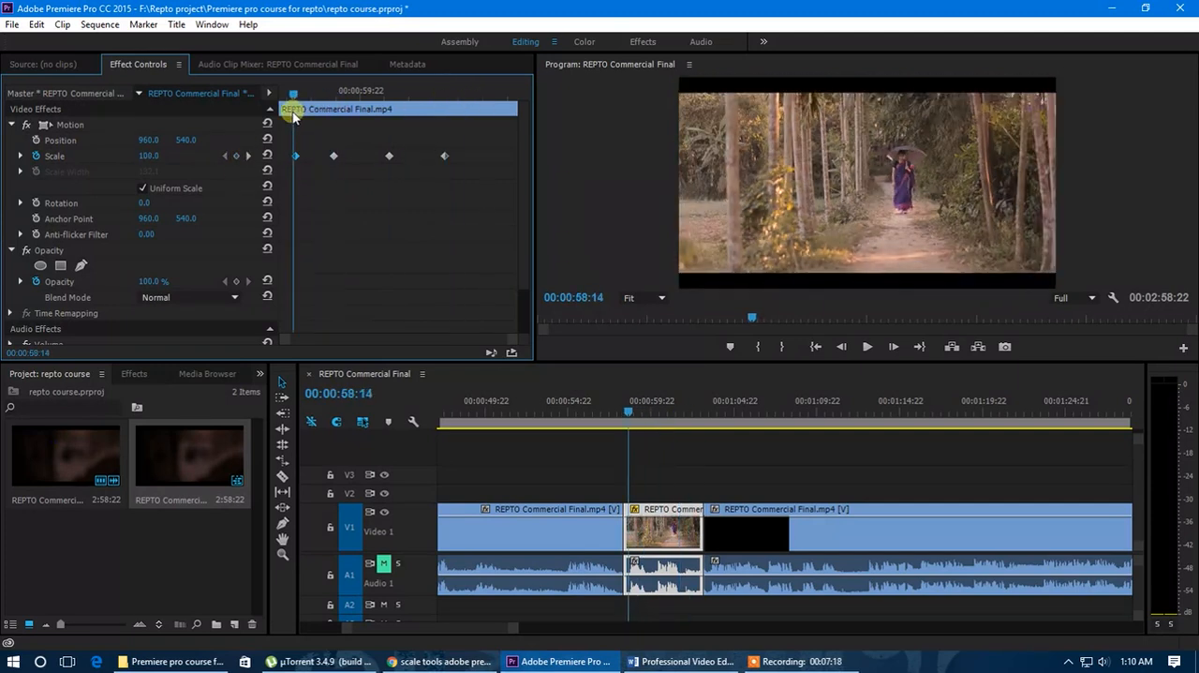
Step back and forth through the segment's four Scale keyframes and delete the last two.
click(248, 157)
click(249, 156)
click(247, 157)
click(226, 155)
click(225, 155)
click(226, 155)
click(248, 156)
click(248, 156)
click(248, 157)
click(226, 156)
click(226, 156)
drag(472, 142, 381, 189)
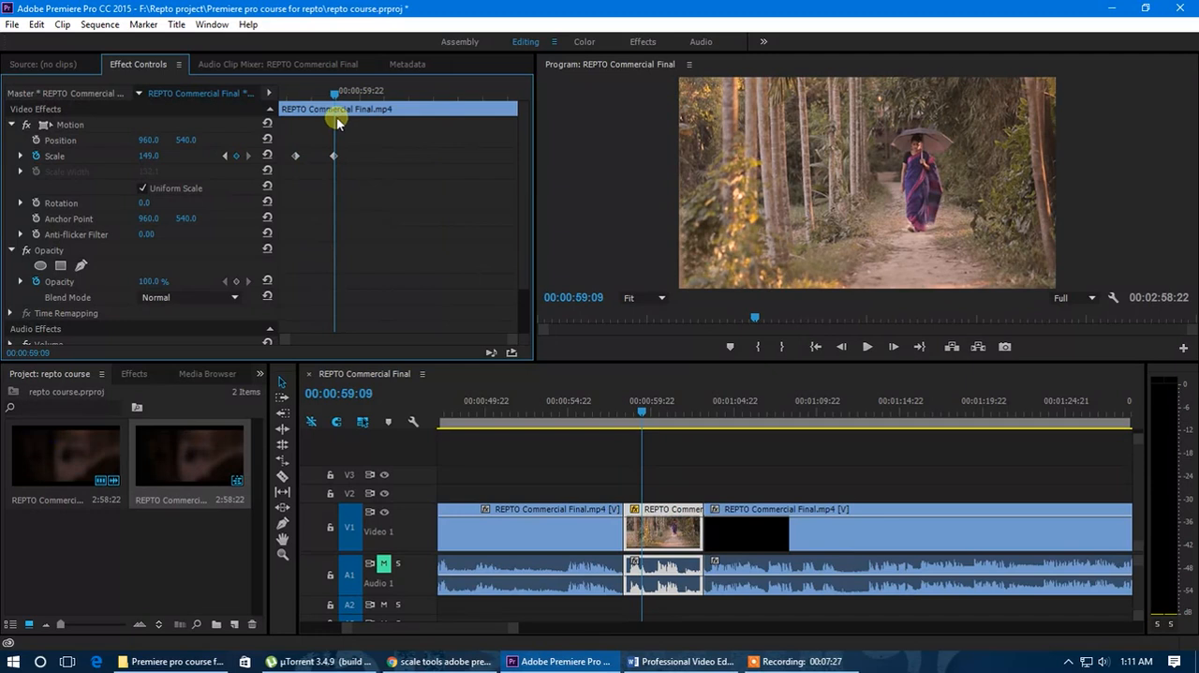
Set the first Scale keyframe's value to 0 and move that keyframe to the segment's start.
click(226, 157)
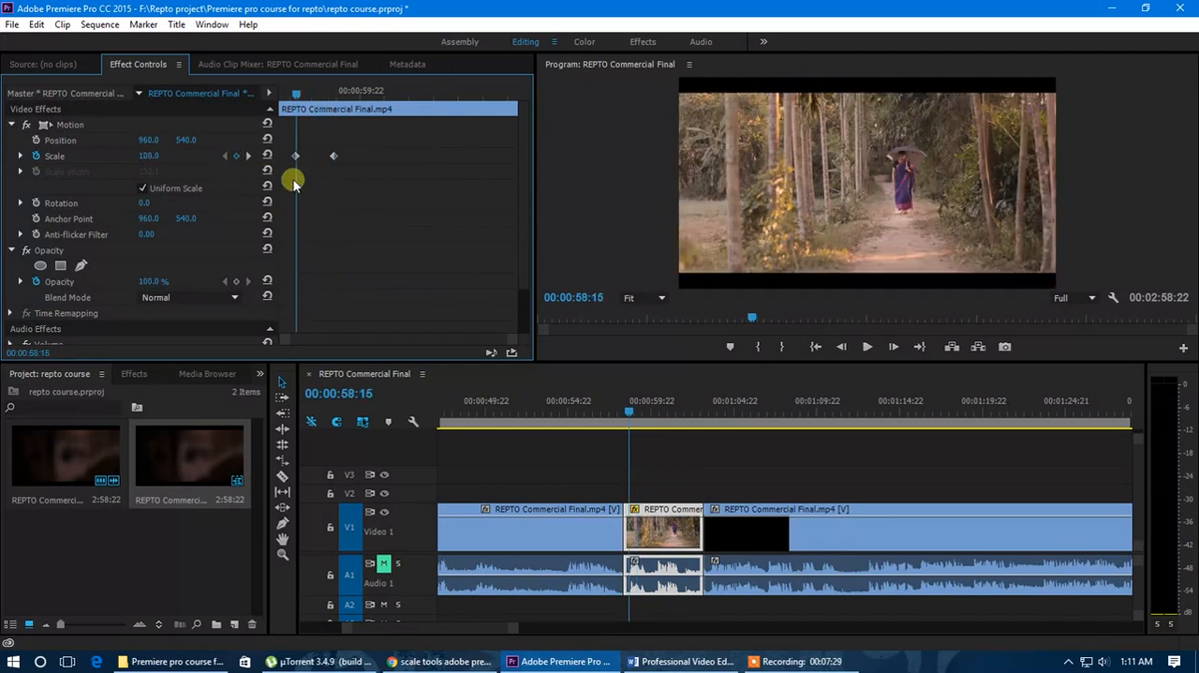
drag(155, 162, 19, 173)
drag(296, 153, 268, 156)
Set the Scale to 100 at the second keyframe, at 00:00:59:09.
drag(295, 95, 328, 100)
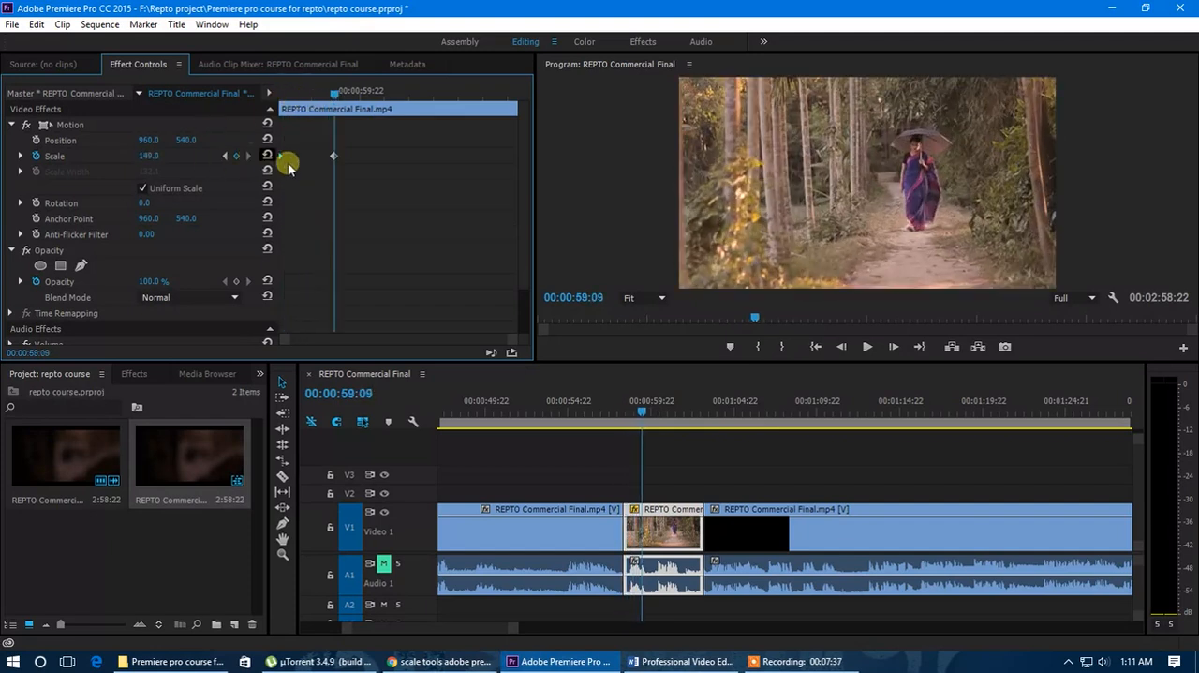
click(148, 156)
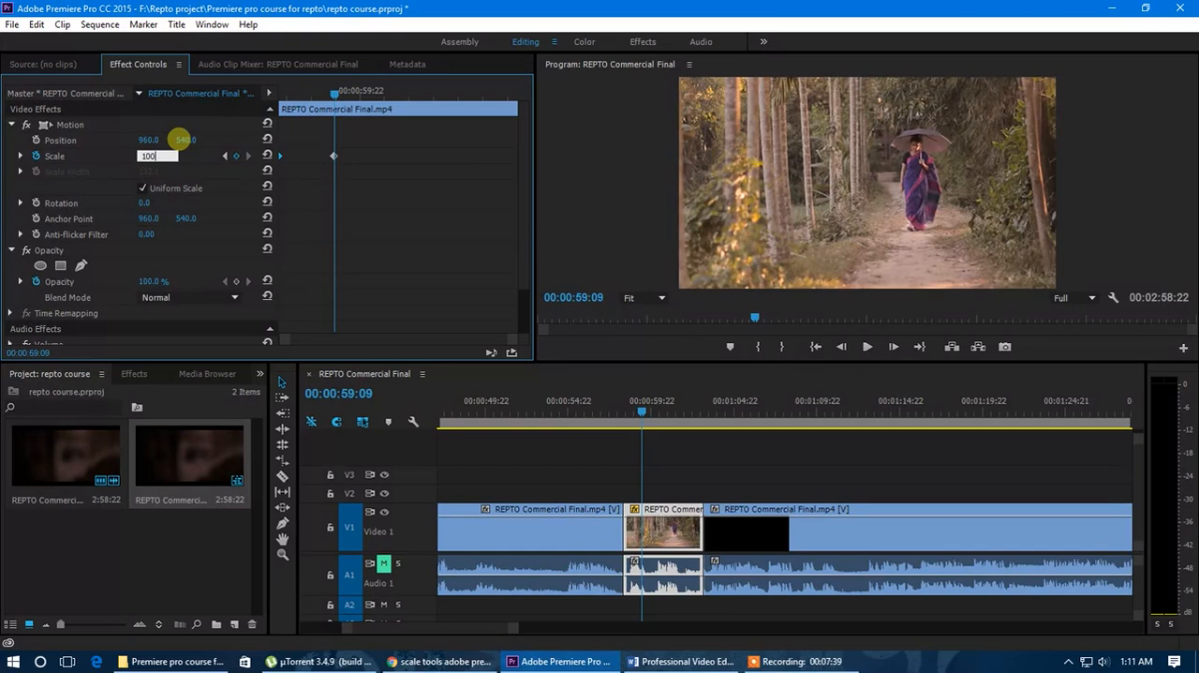
text(100)
key(Return)
Move the second Scale keyframe closer to the first, play the zoom from the segment's start, and park the playhead at 00:01:00:15.
drag(326, 91, 281, 92)
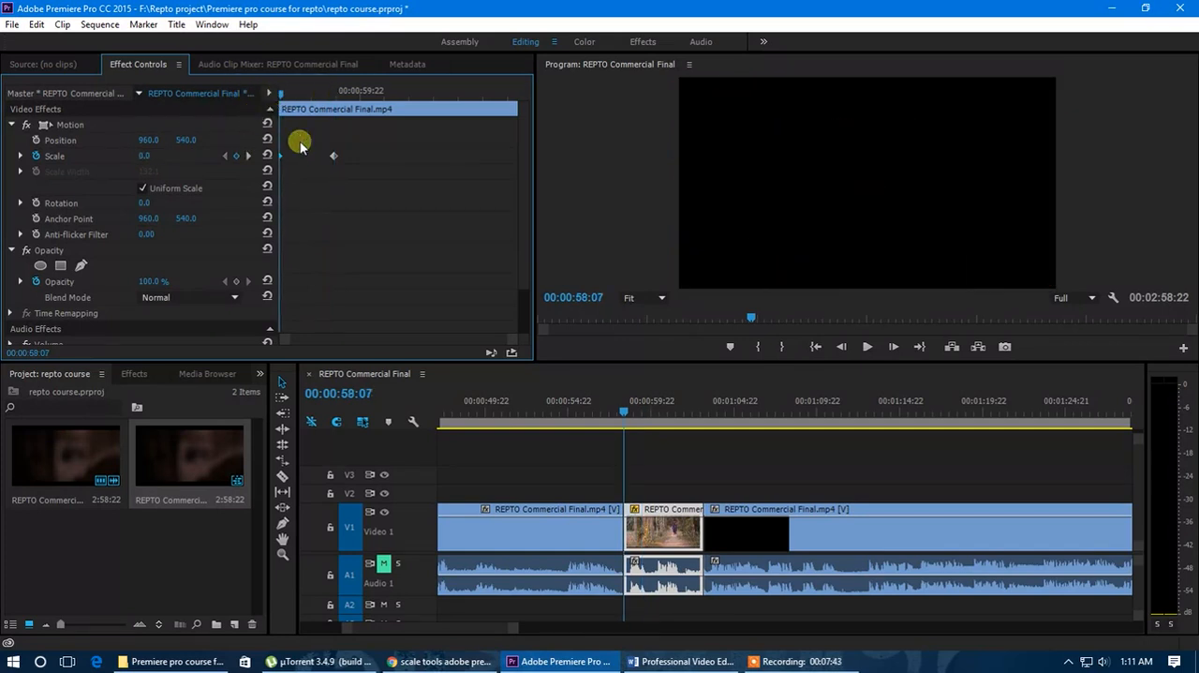
drag(313, 157, 303, 158)
key(space)
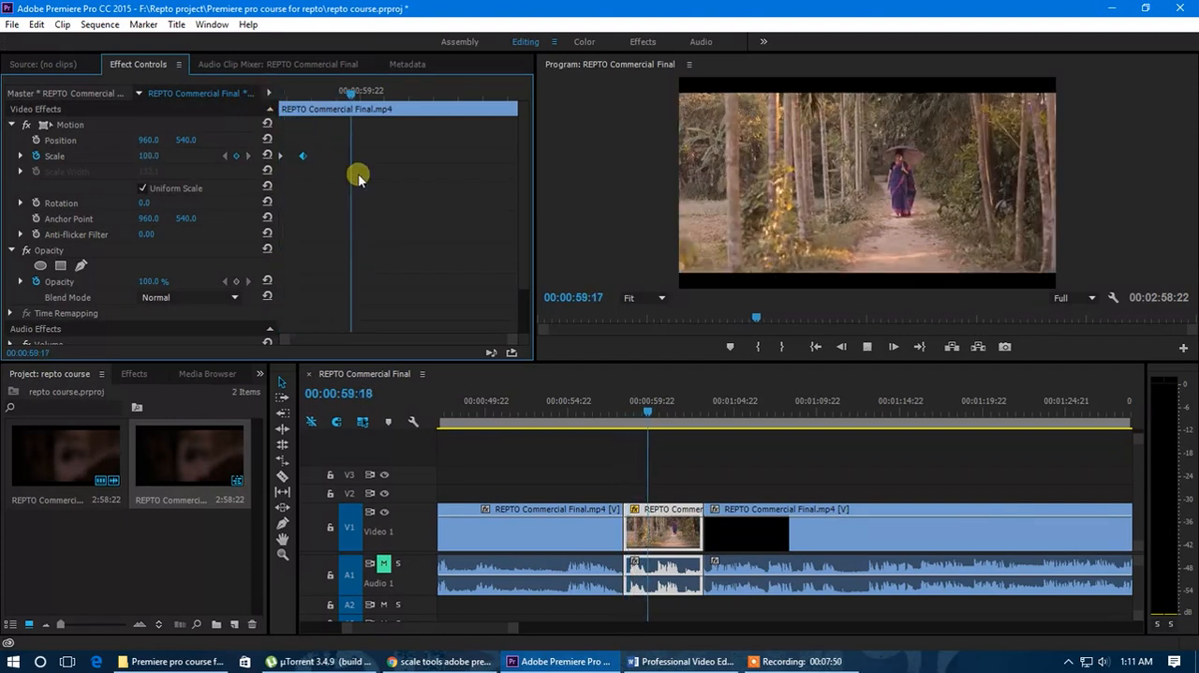
key(space)
key(space)
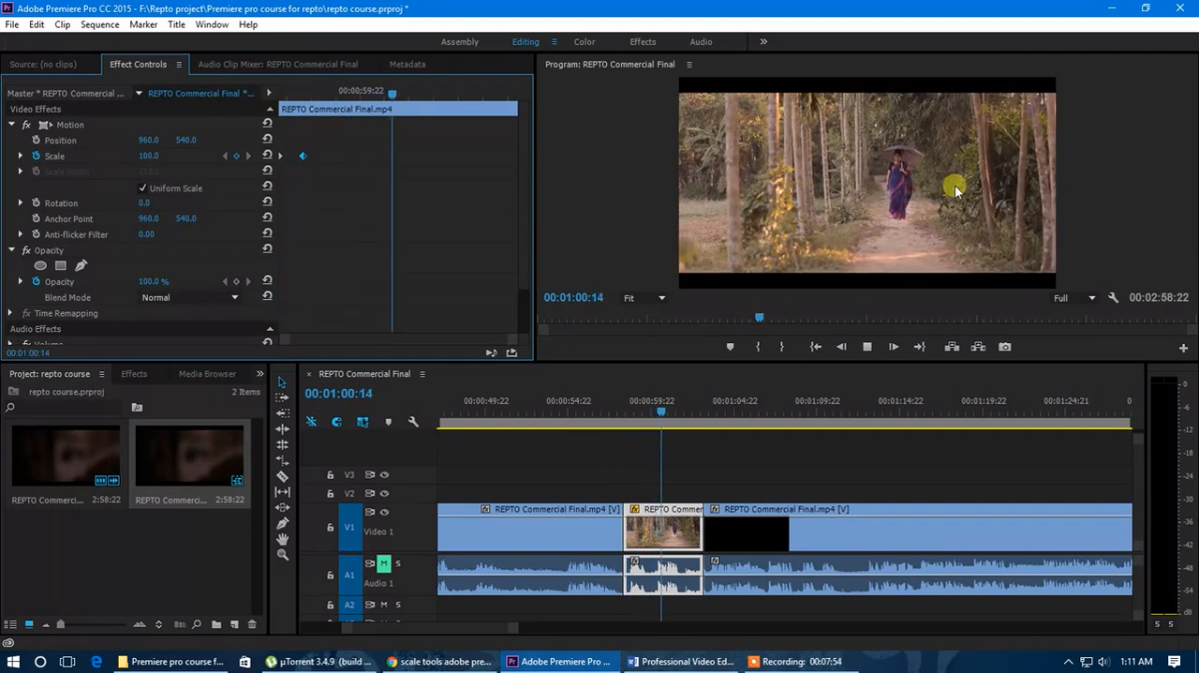
drag(465, 101, 395, 101)
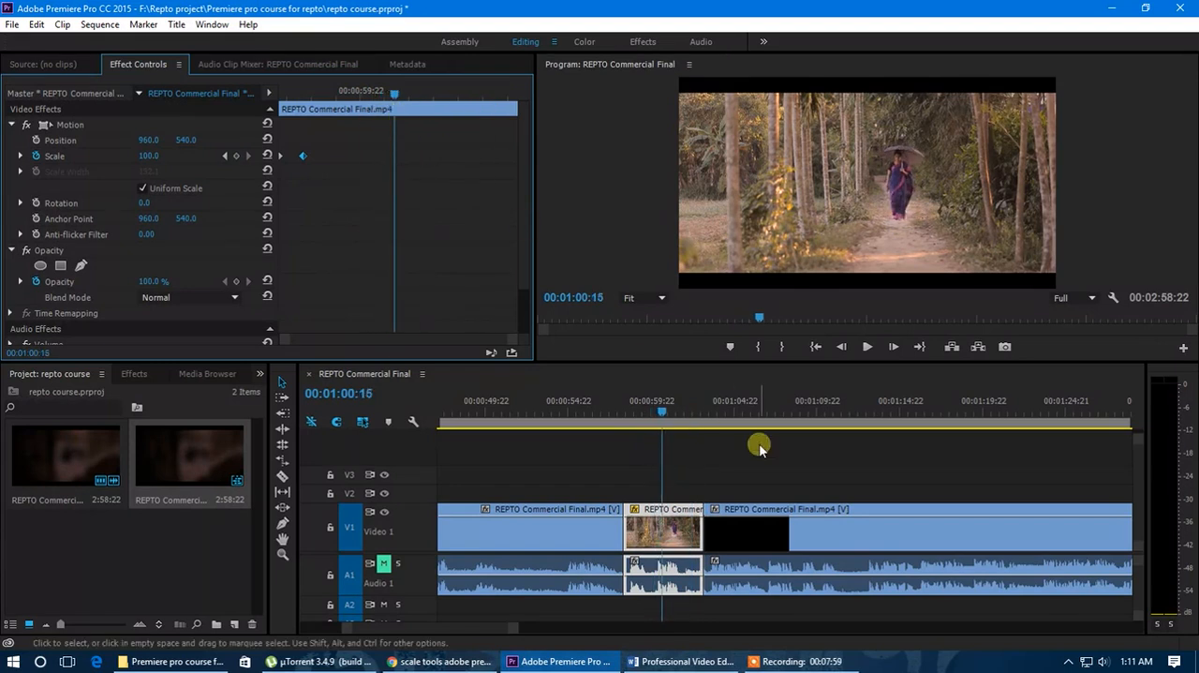